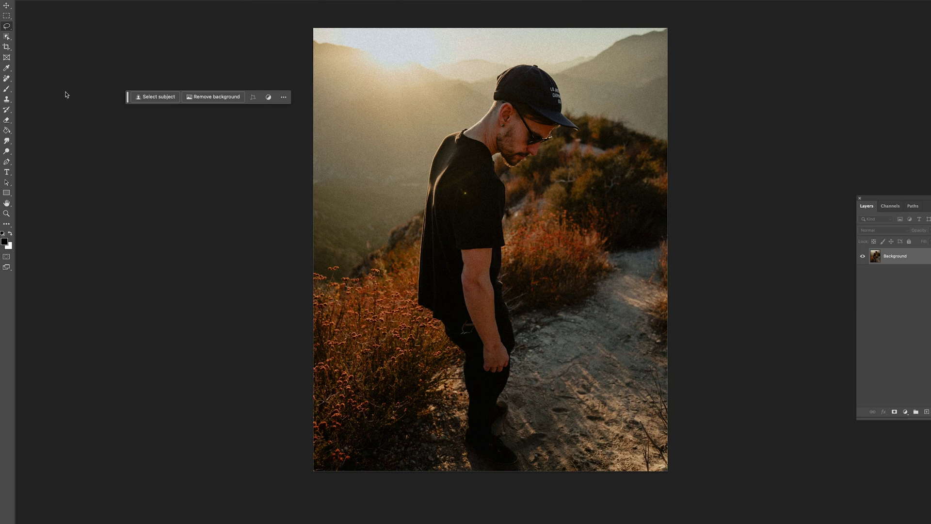
Crop the hiker photo to a 16:9 ratio beyond its edges and generate scenery
left_click(6, 46)
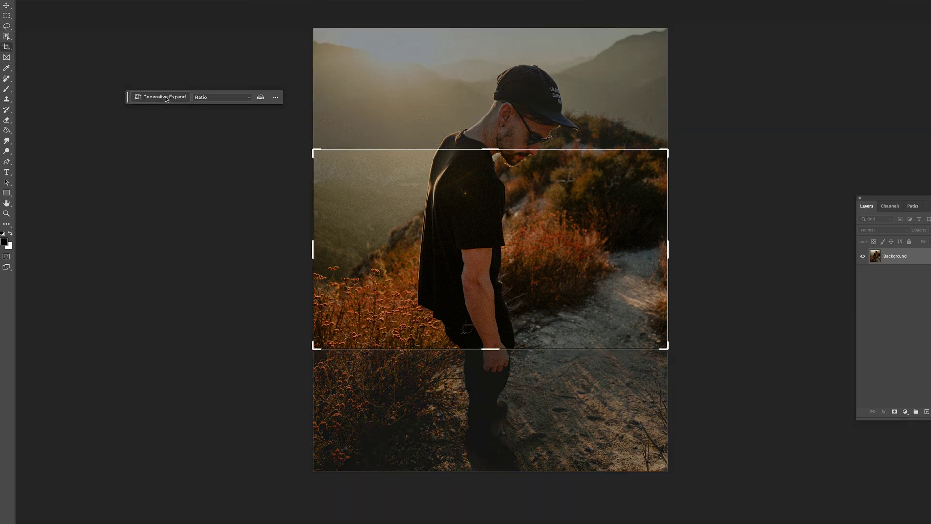
left_click(219, 97)
left_click(214, 161)
left_click_drag(493, 150, 545, 15)
left_click(302, 100)
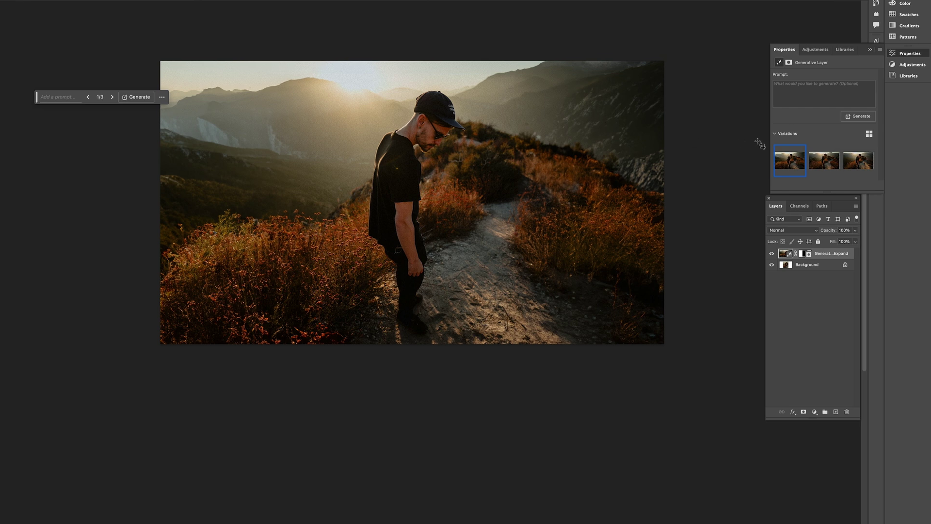
Compare the generated expansions and keep the second variation
left_click(820, 159)
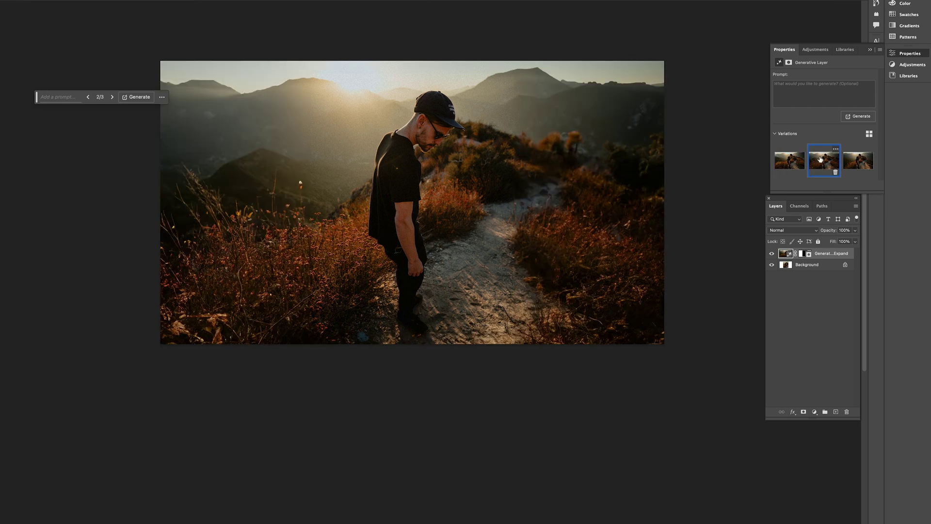
left_click(863, 159)
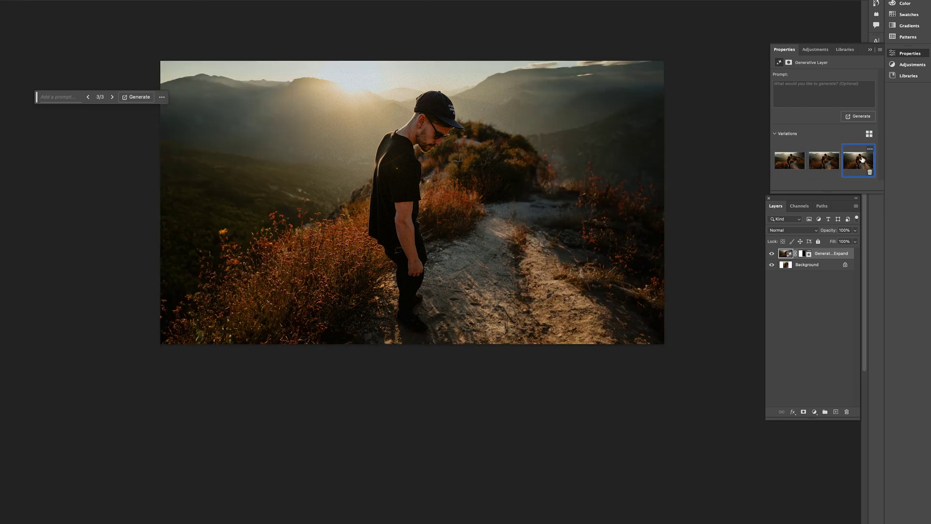
left_click(819, 160)
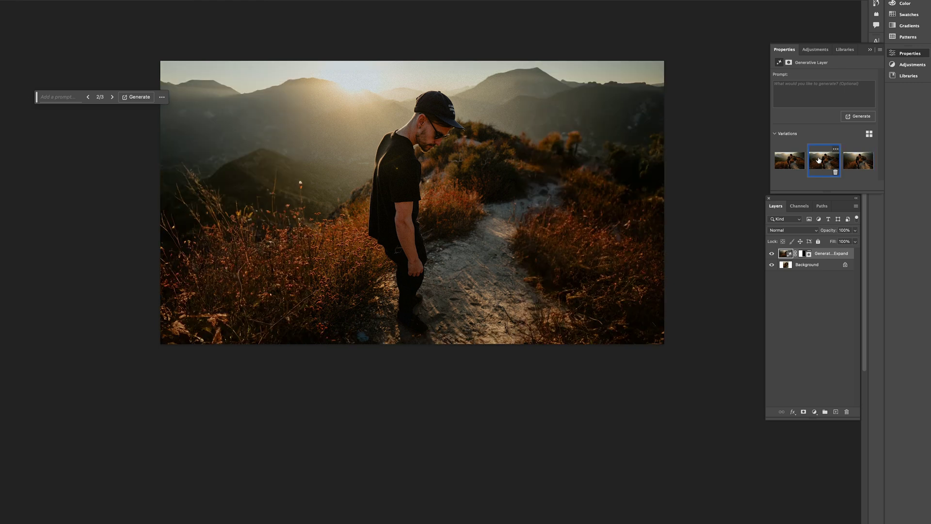
scroll(600, 118, "up", 3)
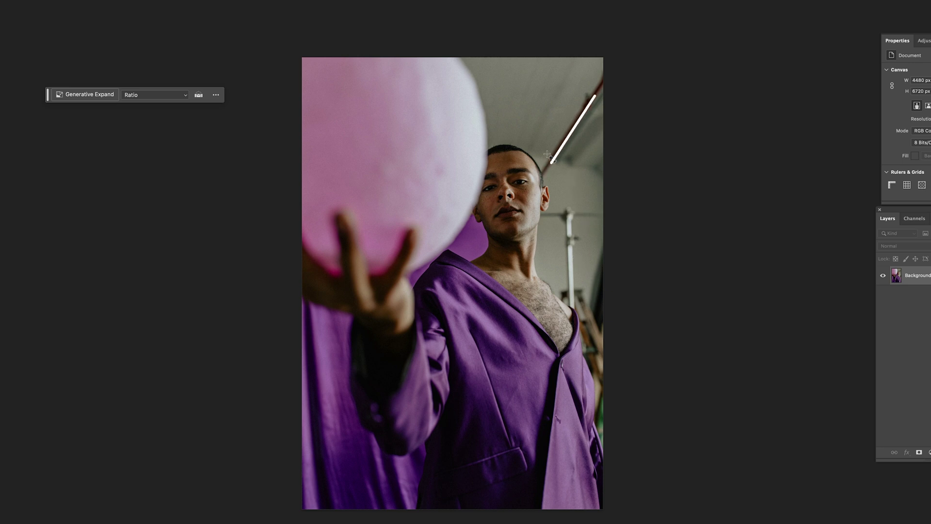
Select the background around the man by inverting Select Subject and refining along the balloon
key("l")
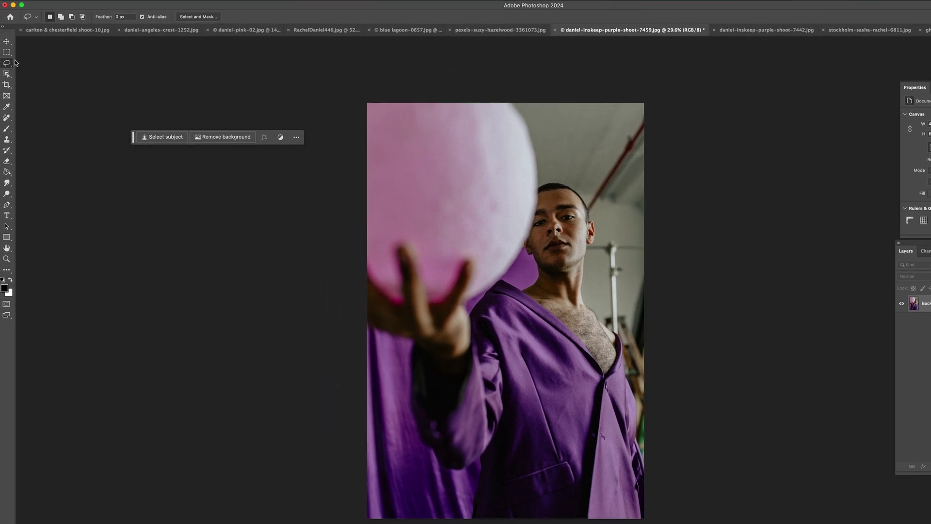
key("w")
left_click(367, 17)
key("super+shift+i")
key("l")
mouse_move(515, 103)
left_mouse_down()
mouse_move(544, 193)
mouse_move(486, 522)
mouse_move(361, 340)
mouse_move(515, 99)
left_mouse_up()
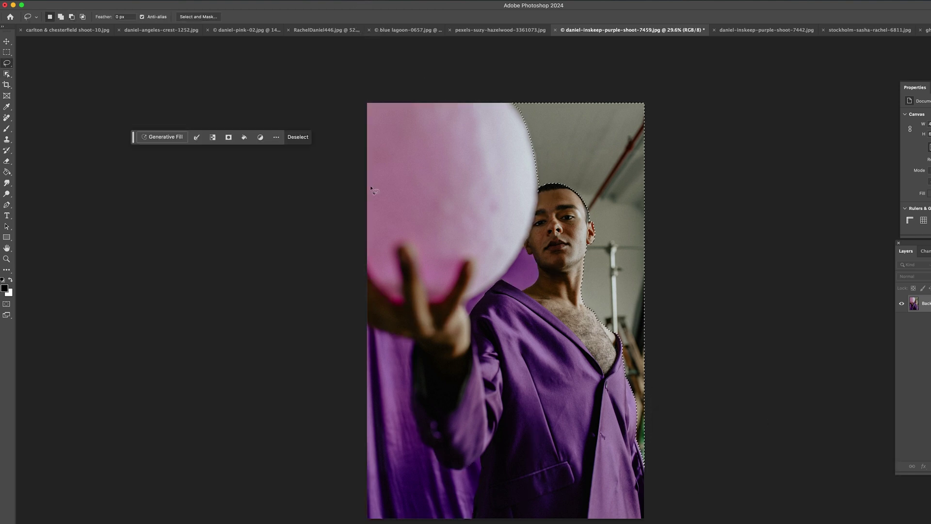
Generative Fill the background with 'cloth background draped in a studio', keeping variation 1
left_click(163, 137)
type("cloth background draped in a studio")
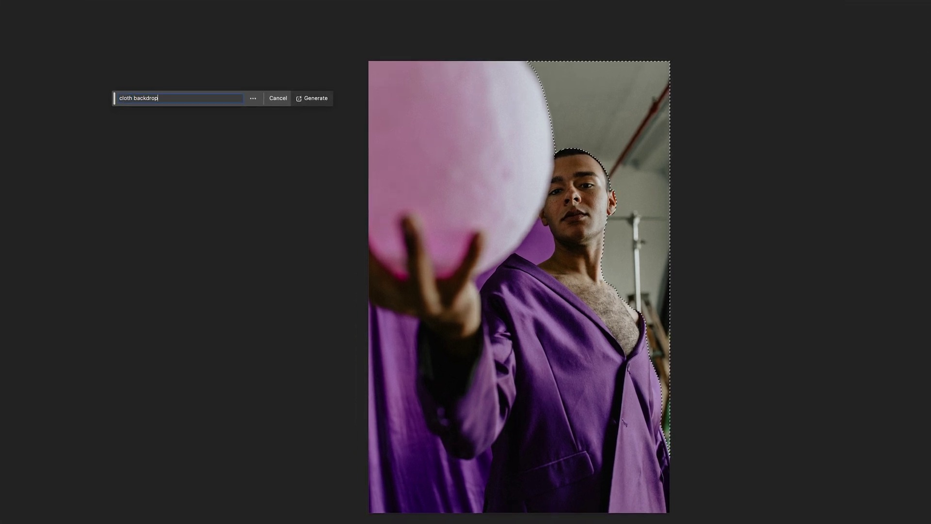
key("Return")
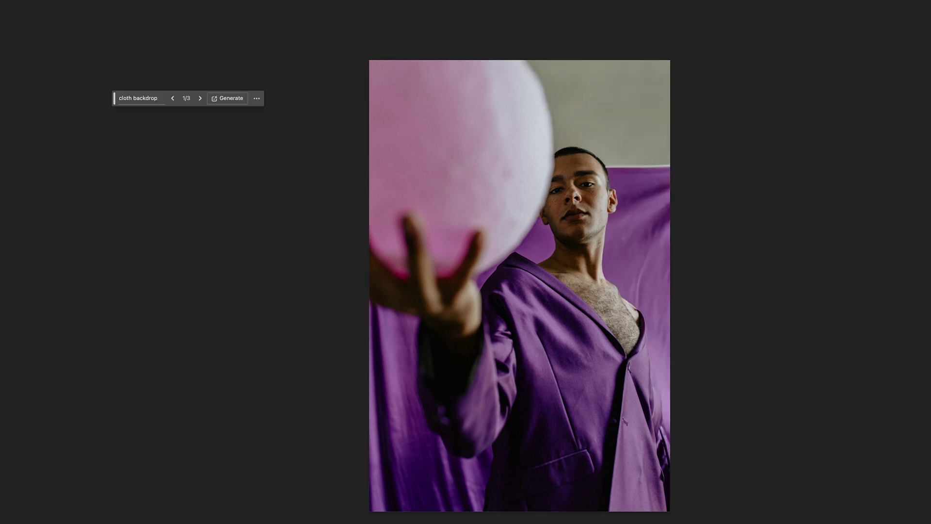
left_click(200, 98)
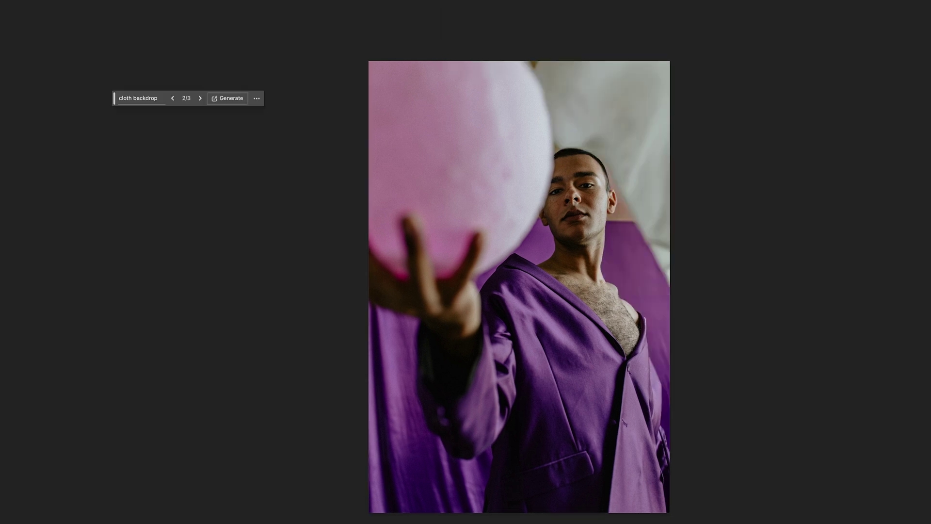
left_click(173, 98)
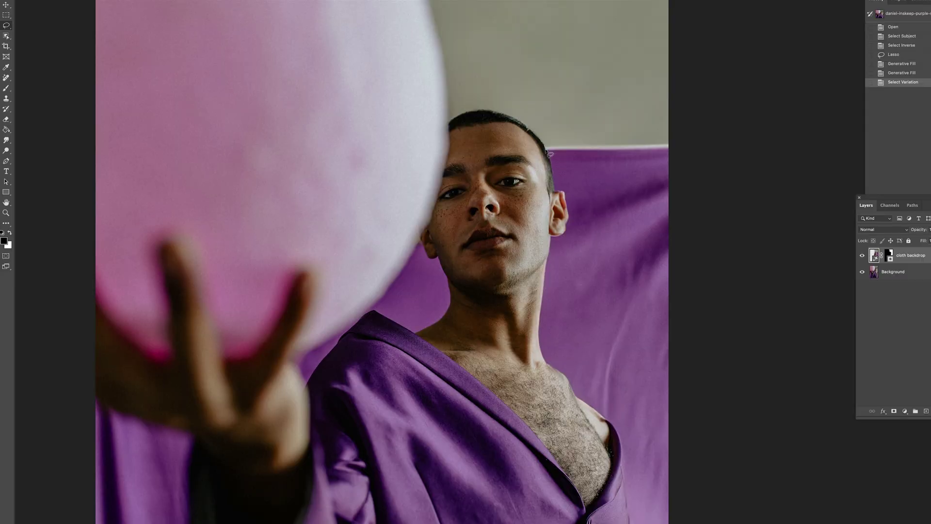
Regenerate the cloth's top edge with another Generative Fill
left_click_drag(546, 149, 672, 145)
left_click(151, 96)
left_click(298, 94)
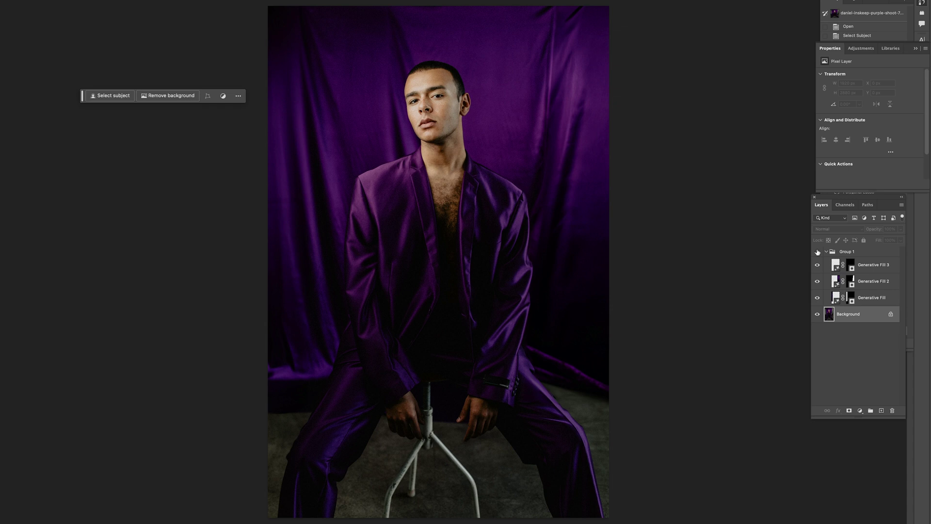
left_click(818, 252)
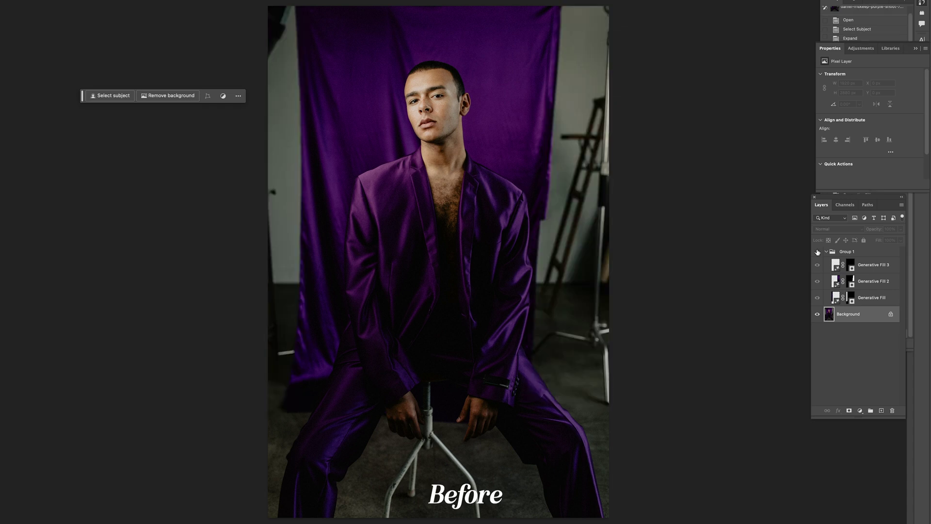
left_click(818, 252)
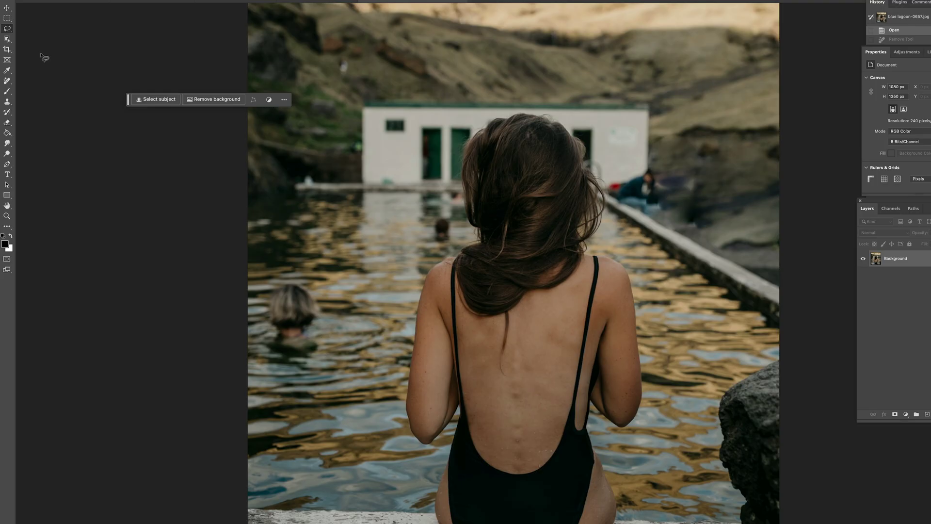
Erase the background swimmers and the person on the right with the Remove Tool
left_click(7, 81)
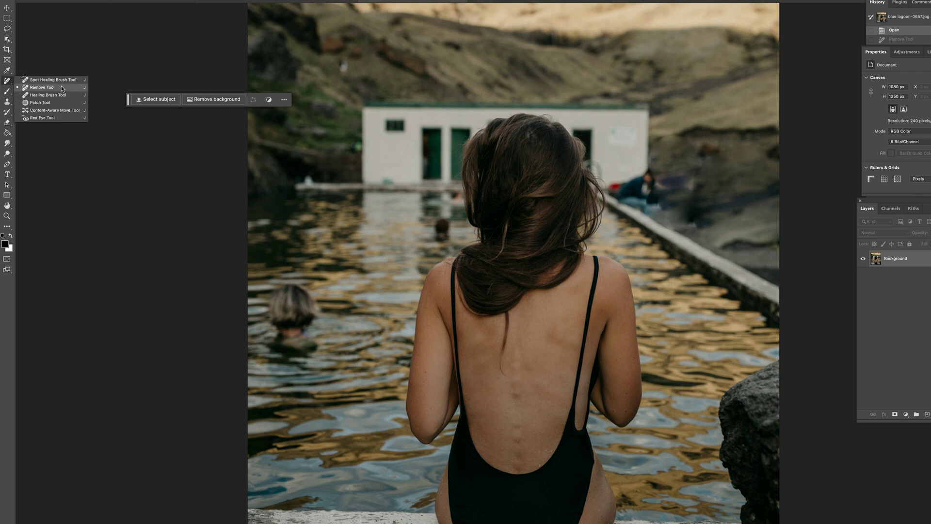
left_click(61, 86)
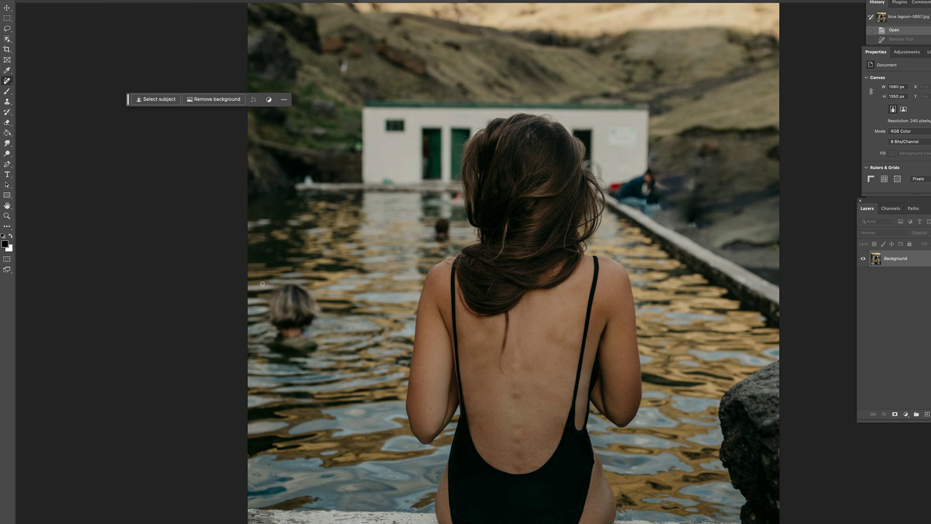
mouse_move(254, 302)
left_mouse_down()
mouse_move(267, 284)
mouse_move(314, 285)
mouse_move(387, 325)
mouse_move(395, 355)
mouse_move(384, 373)
mouse_move(291, 387)
mouse_move(260, 378)
mouse_move(256, 305)
left_mouse_up()
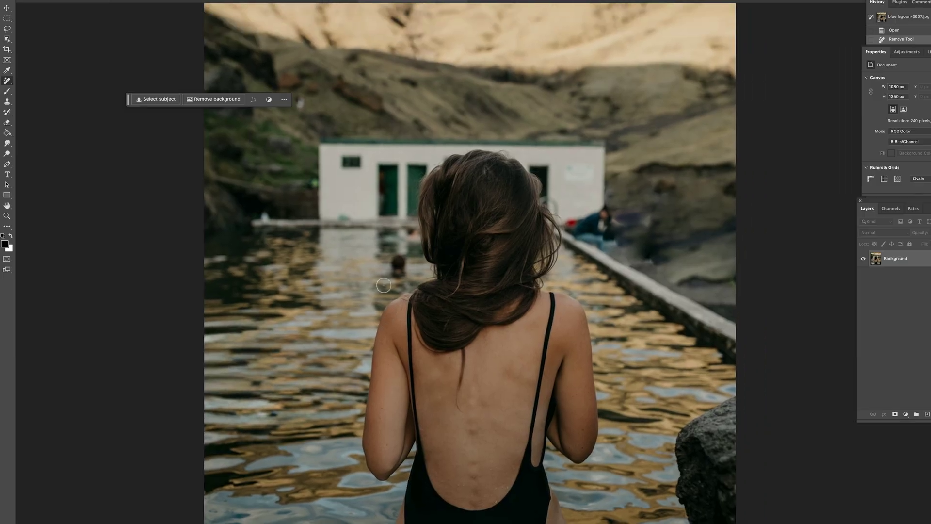
left_click_drag(388, 286, 411, 282)
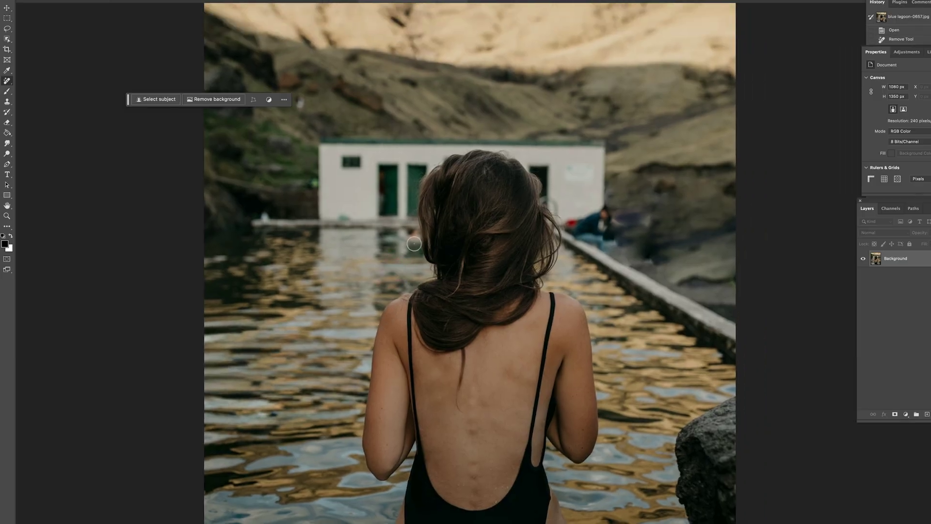
mouse_move(566, 224)
left_mouse_down()
mouse_move(607, 199)
mouse_move(610, 245)
mouse_move(567, 224)
mouse_move(604, 255)
left_mouse_up()
key("ctrl+minus")
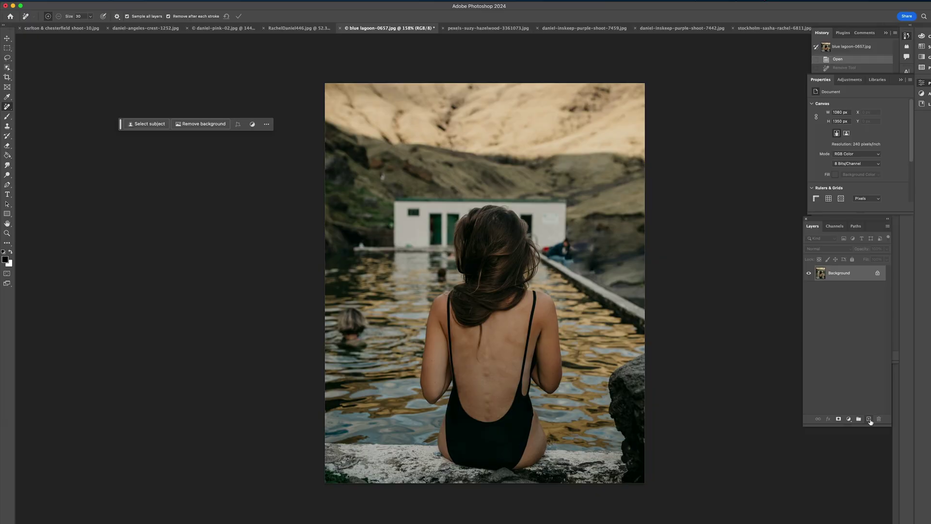
Remove the swimmer left of the woman on a new layer with Sample All Layers, then toggle it to compare
left_click(869, 419)
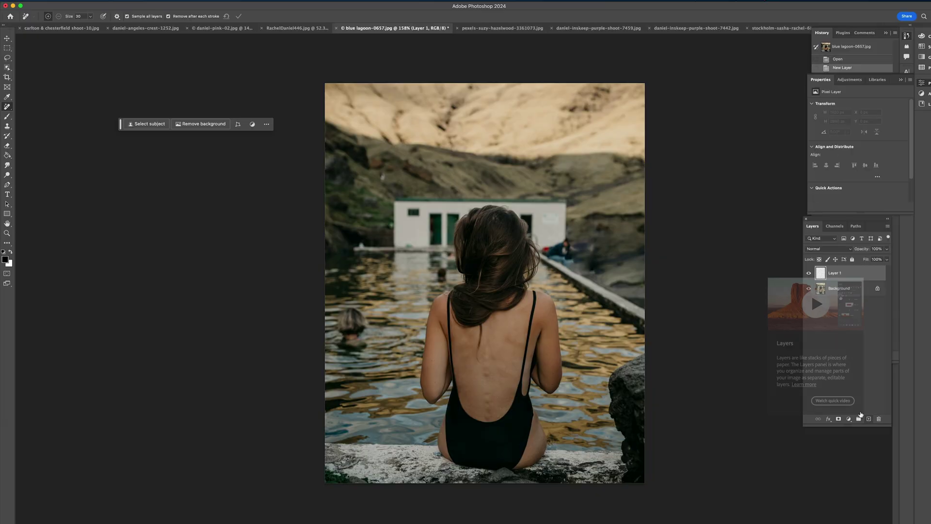
left_click(127, 16)
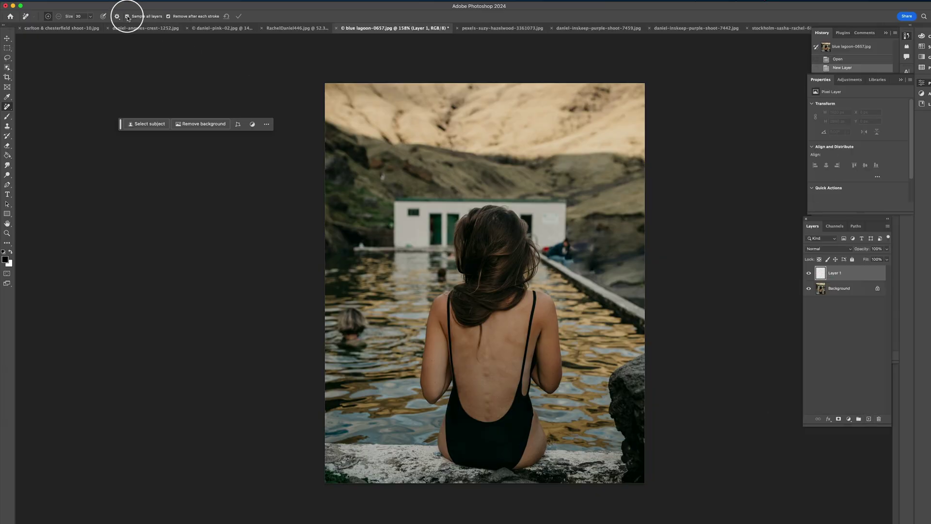
mouse_move(358, 360)
left_mouse_down()
mouse_move(398, 312)
mouse_move(333, 324)
left_mouse_up()
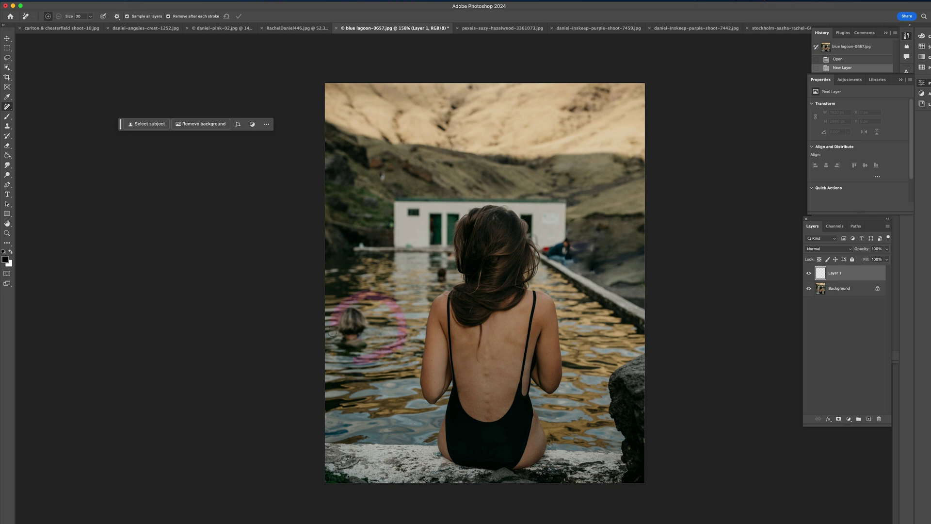
left_click_drag(362, 360, 362, 359)
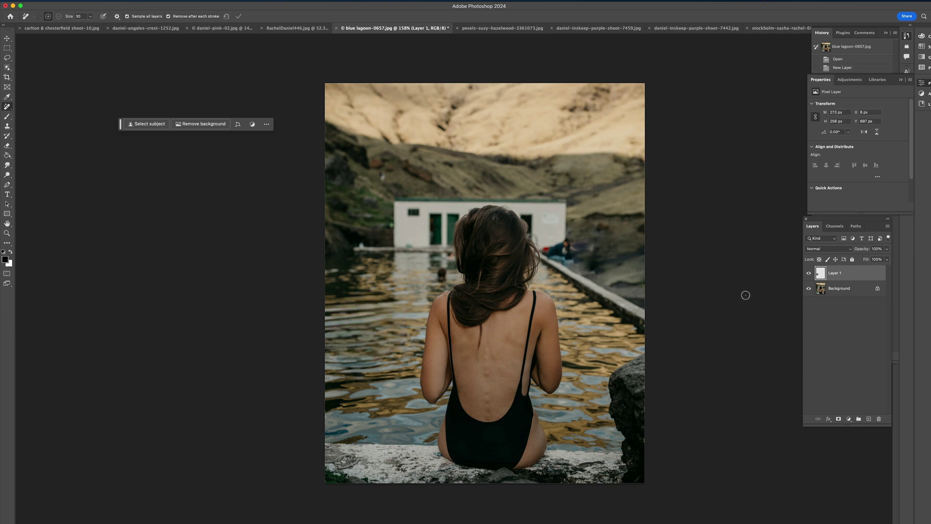
left_click(809, 274)
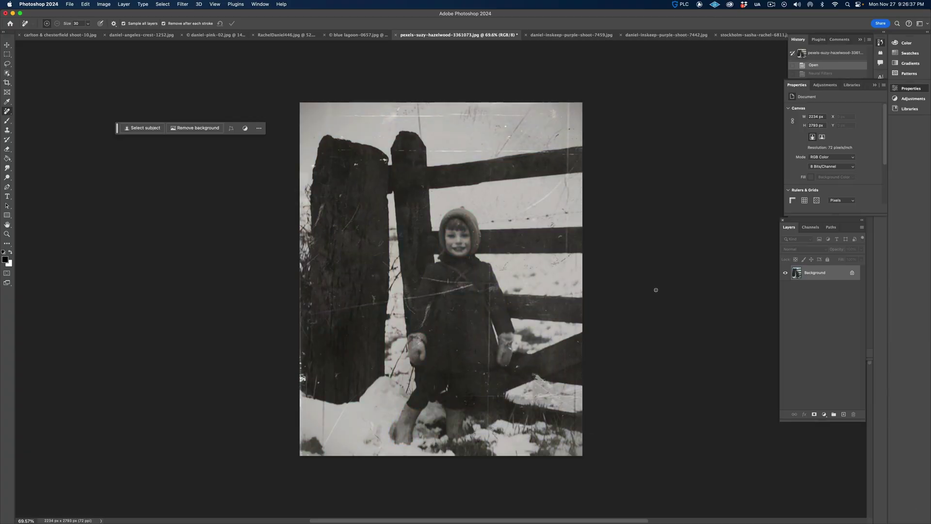
Apply Neural Filters Colorize plus Photo Restoration with scratch reduction at 100
left_click(183, 4)
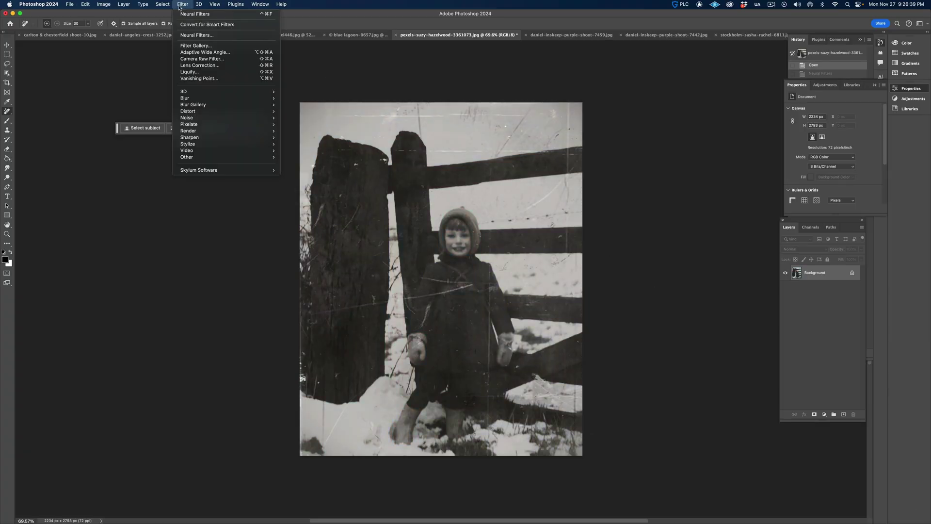
left_click(193, 36)
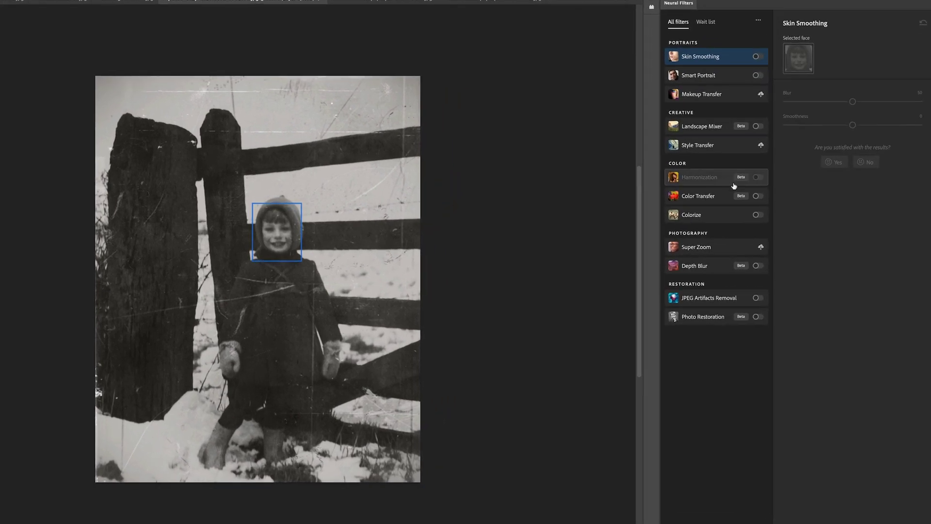
left_click(759, 215)
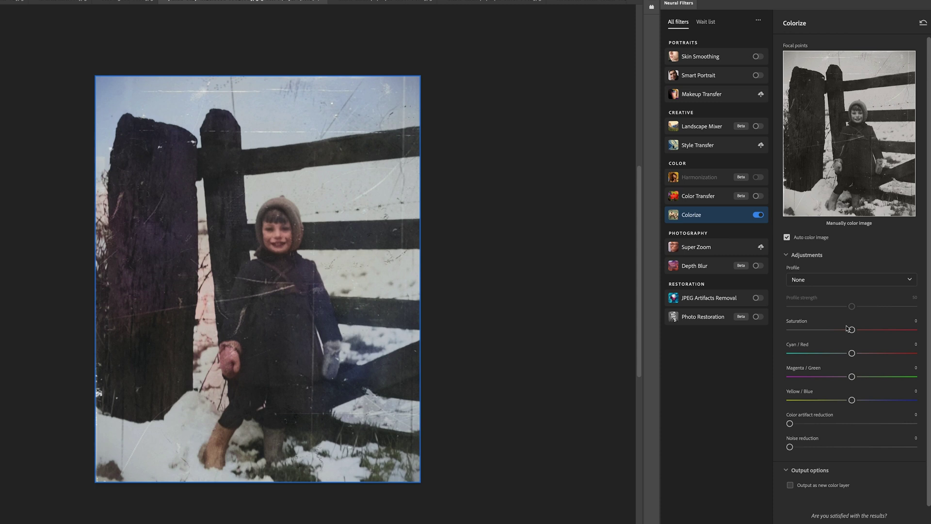
scroll(819, 321, "down", 1)
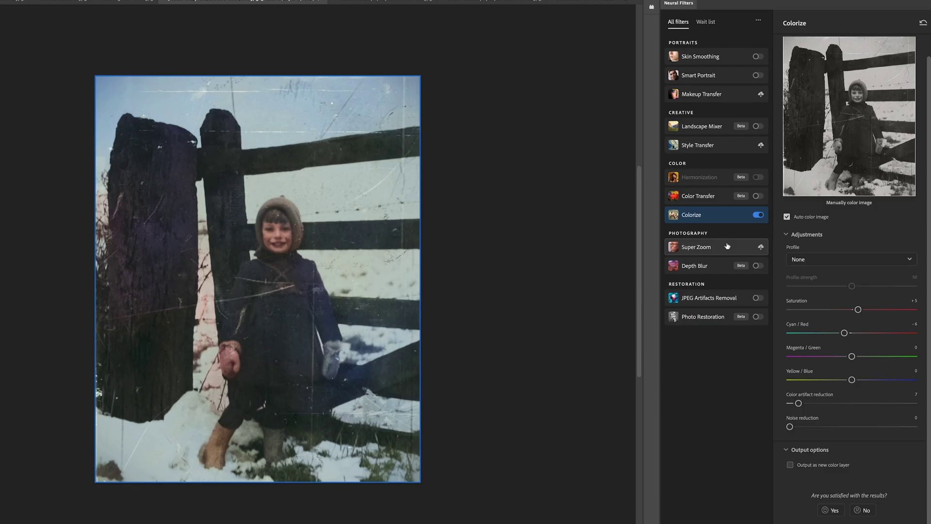
left_click(710, 316)
left_click(758, 316)
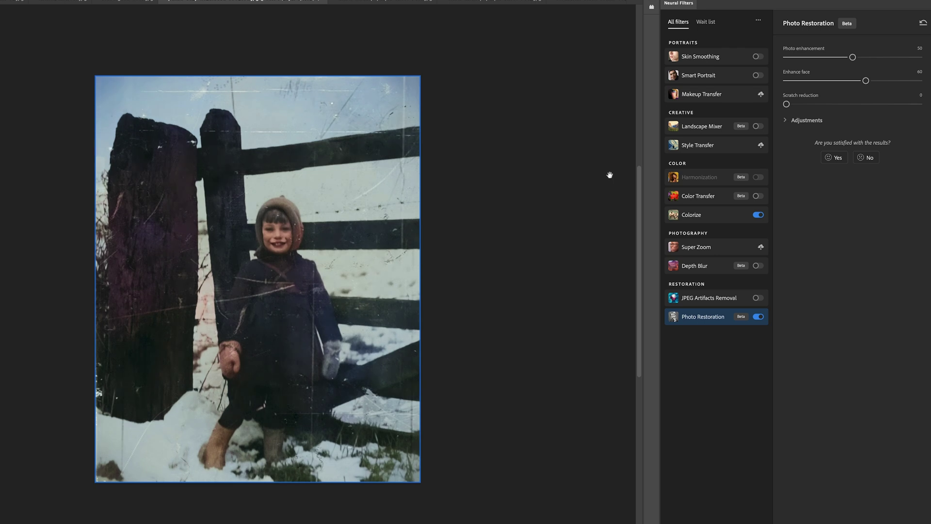
left_click_drag(787, 105, 922, 104)
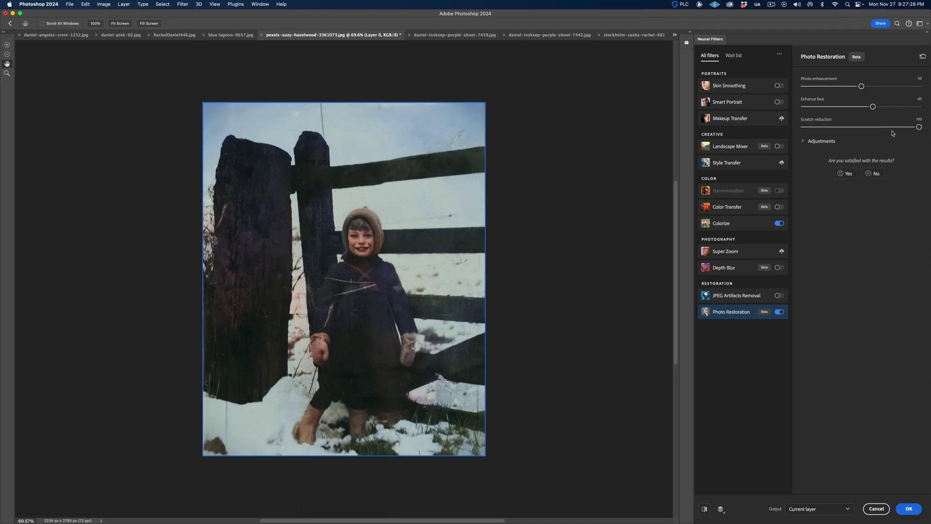
left_click(909, 509)
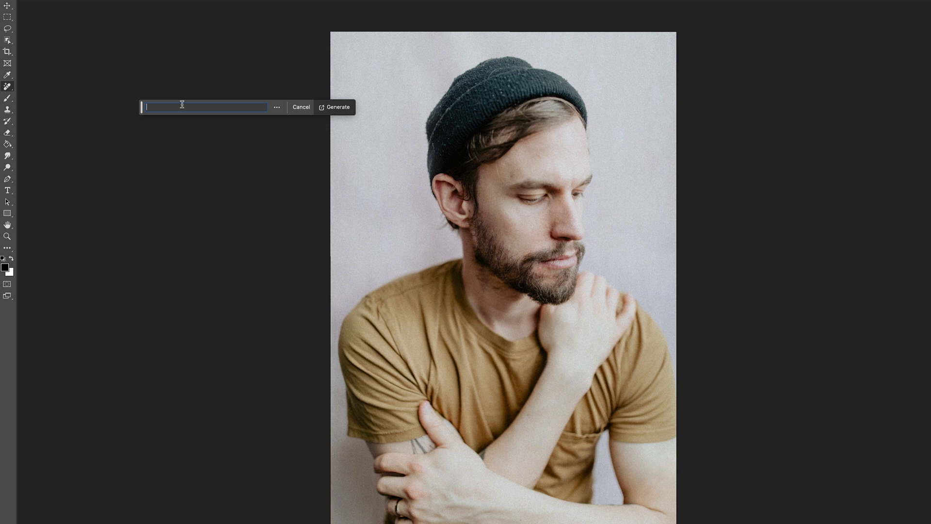
Lasso the man's mustard T-shirt and shoulders
left_click(9, 30)
left_click_drag(465, 258, 416, 268)
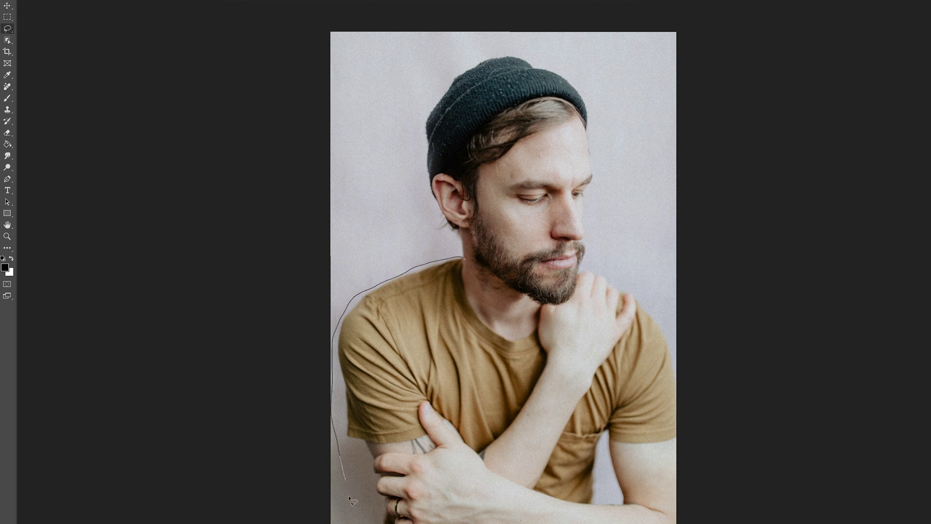
left_click_drag(685, 500, 507, 307)
scroll(568, 315, "up", 3)
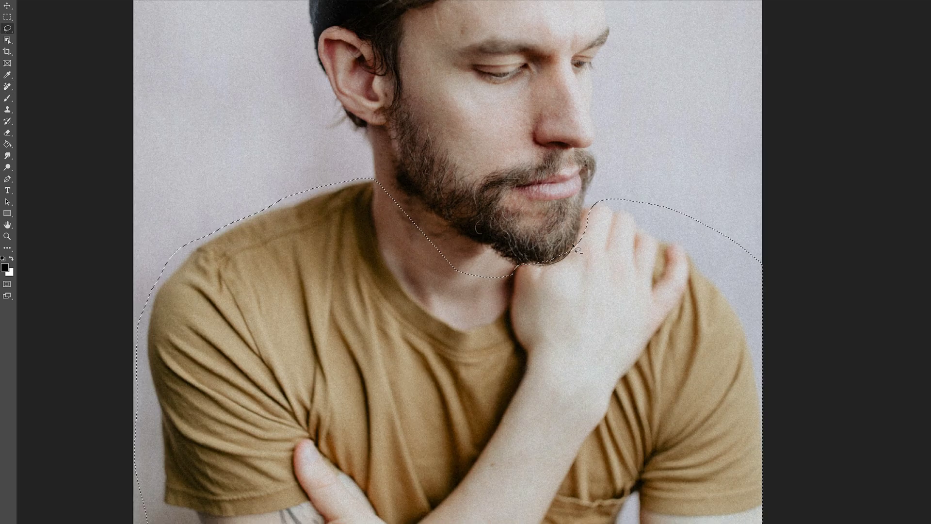
scroll(451, 283, "down", 5)
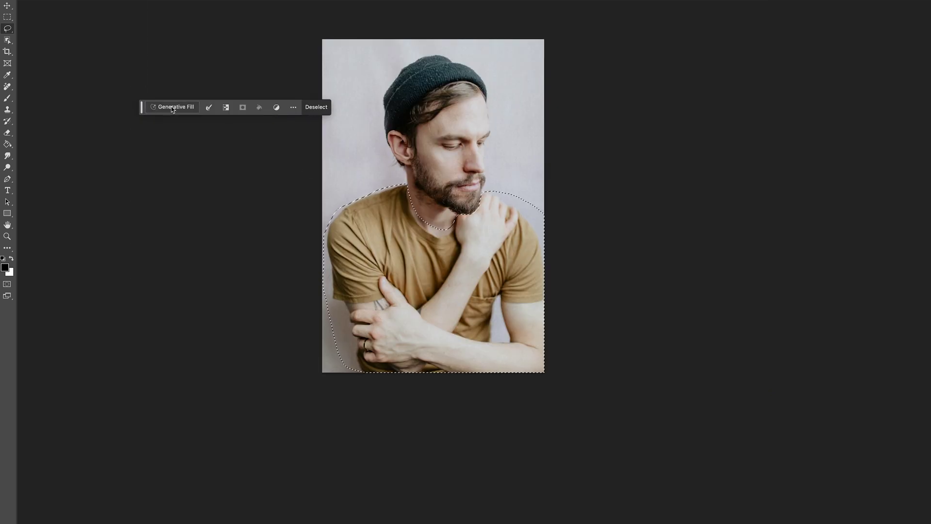
Generative Fill the shirt with 'suit and tie' and keep the second variation
left_click(171, 106)
type("suit and tie")
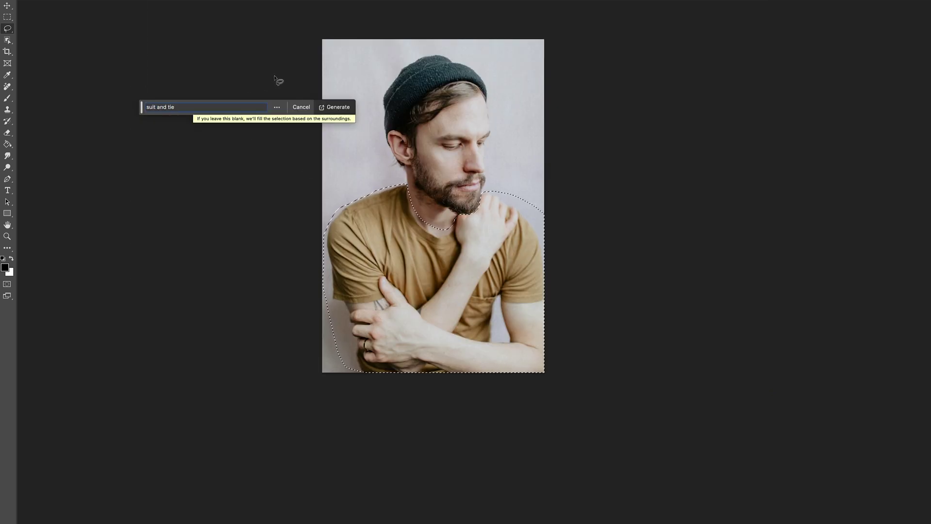
left_click(353, 108)
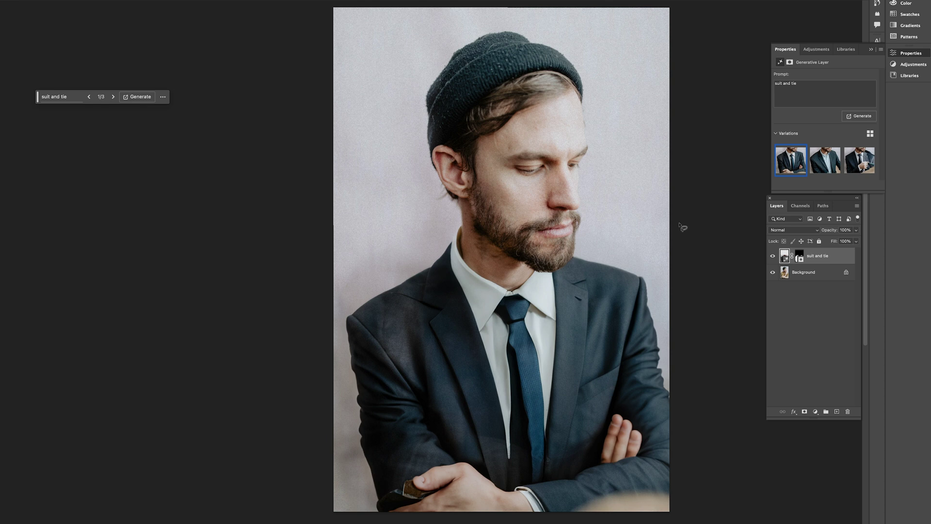
mouse_move(827, 168)
left_click(855, 164)
left_click(827, 164)
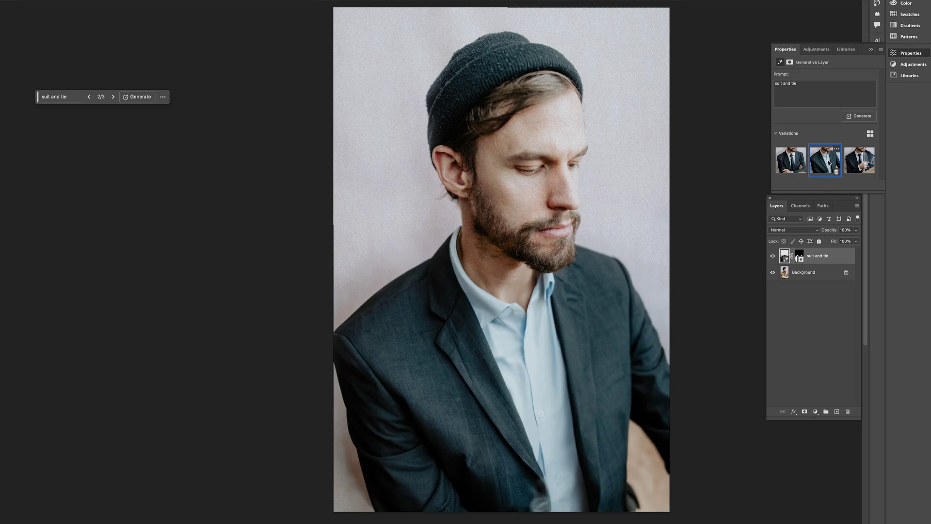
mouse_move(793, 163)
scroll(661, 158, "down", 1)
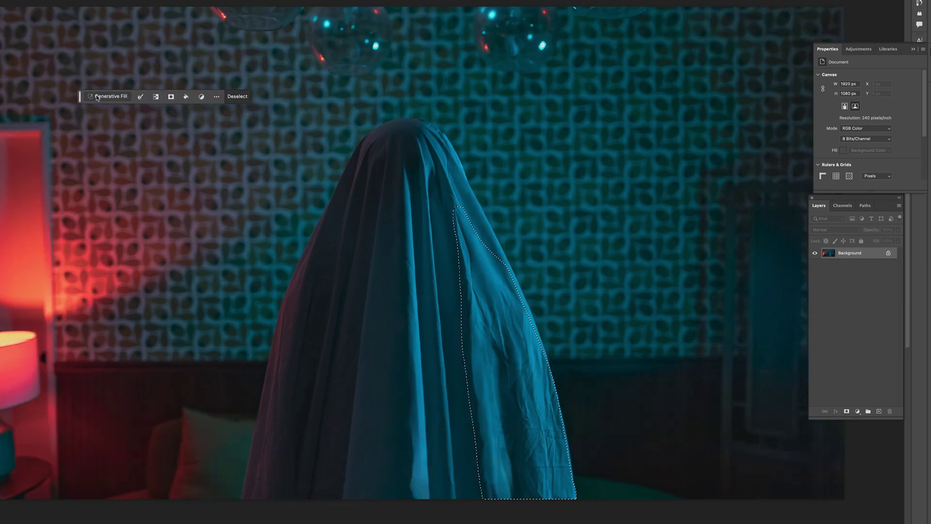
Regenerate the creased right side, middle and left edge of the sheet with Generative Fill
left_click(97, 97)
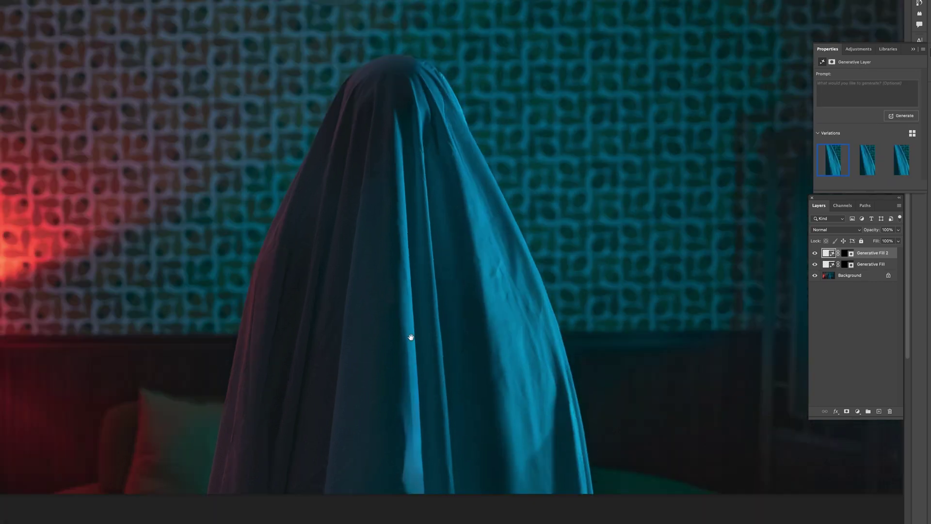
mouse_move(327, 283)
left_mouse_down()
mouse_move(337, 402)
mouse_move(312, 348)
mouse_move(311, 369)
left_mouse_up()
key("Return")
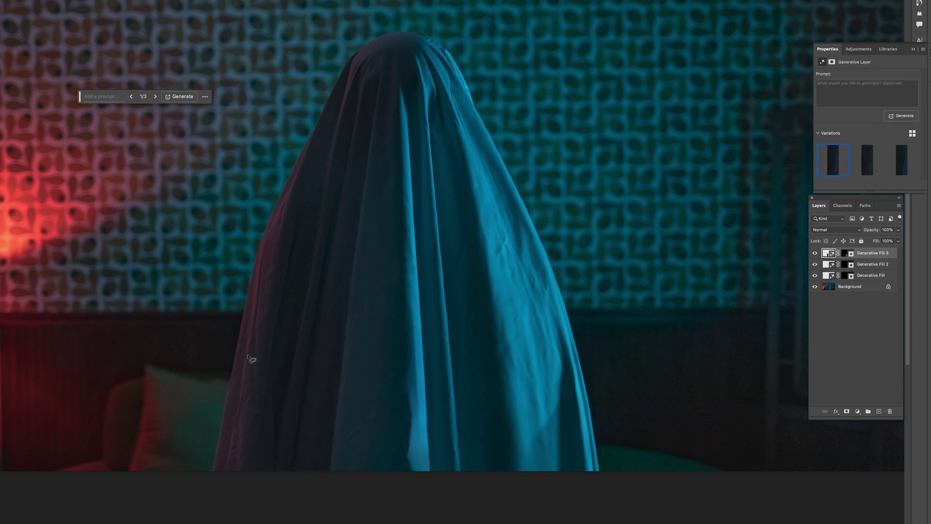
mouse_move(232, 471)
left_mouse_down()
mouse_move(250, 345)
mouse_move(258, 468)
left_mouse_up()
key("Return")
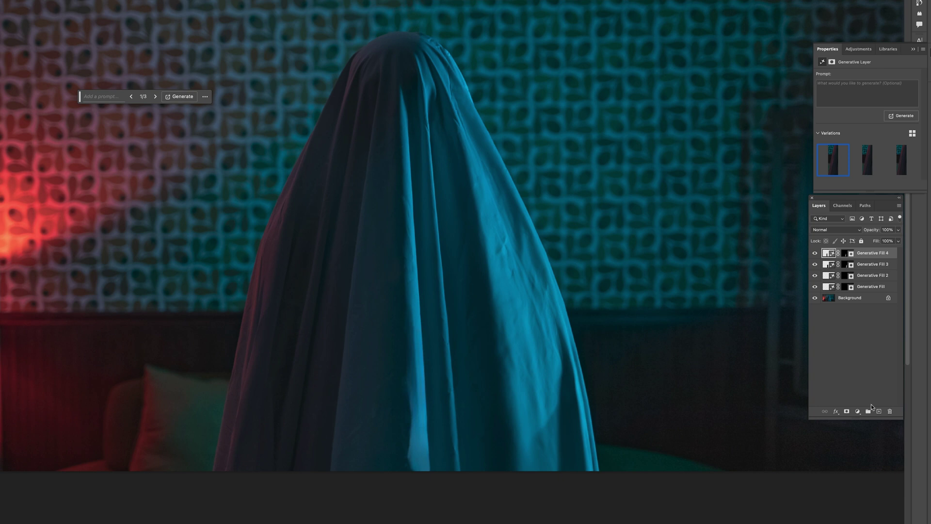
Paint out the remaining sheet wrinkles with the Remove Tool on a new layer
left_click(879, 411)
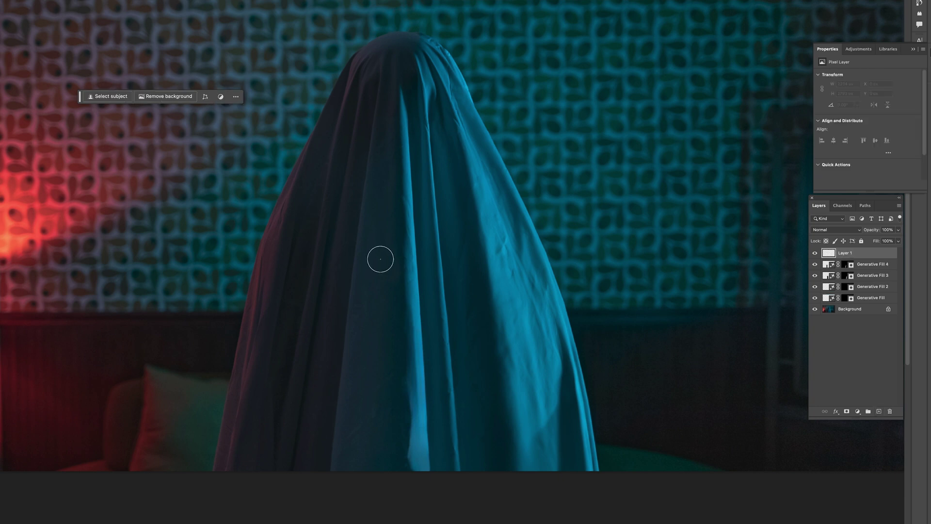
left_click_drag(506, 235, 507, 234)
left_click_drag(378, 406, 353, 427)
left_click_drag(358, 301, 358, 310)
left_click_drag(408, 404, 408, 459)
left_click_drag(236, 365, 235, 386)
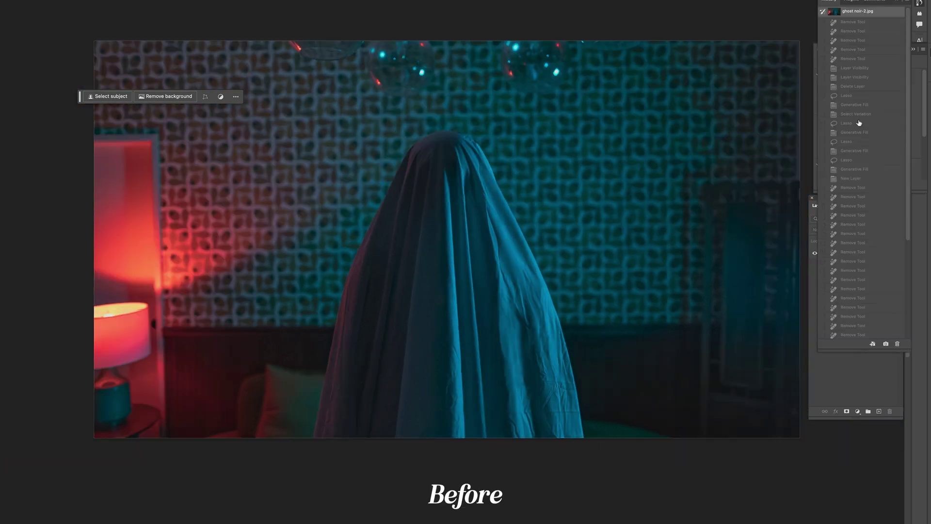
scroll(850, 249, "down", 5)
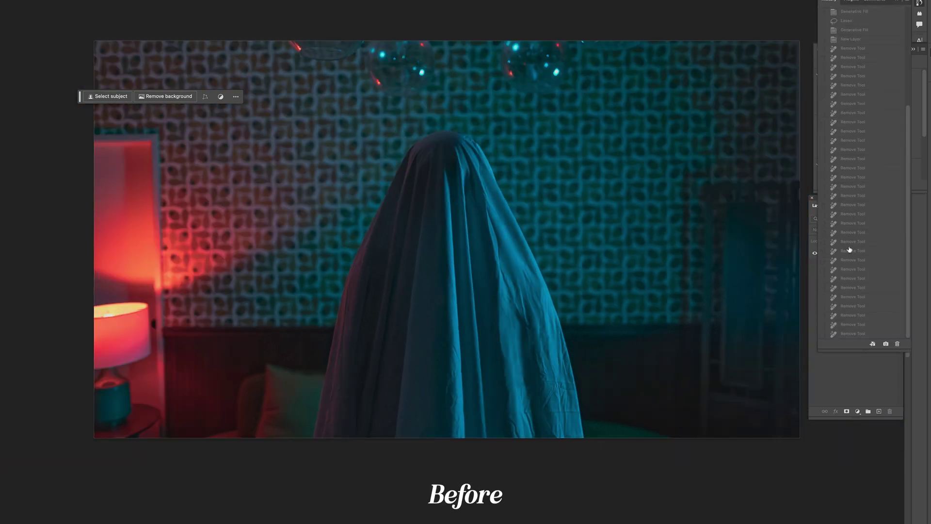
left_click(877, 335)
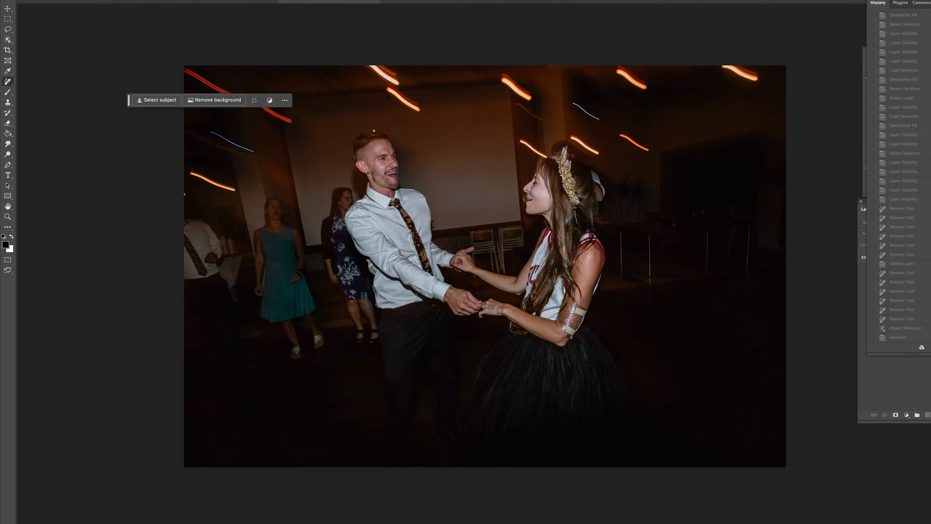
Zoom in and pan the wedding photo to the smiling man's face
scroll(374, 131, "up", 5)
left_click_drag(418, 176, 453, 146)
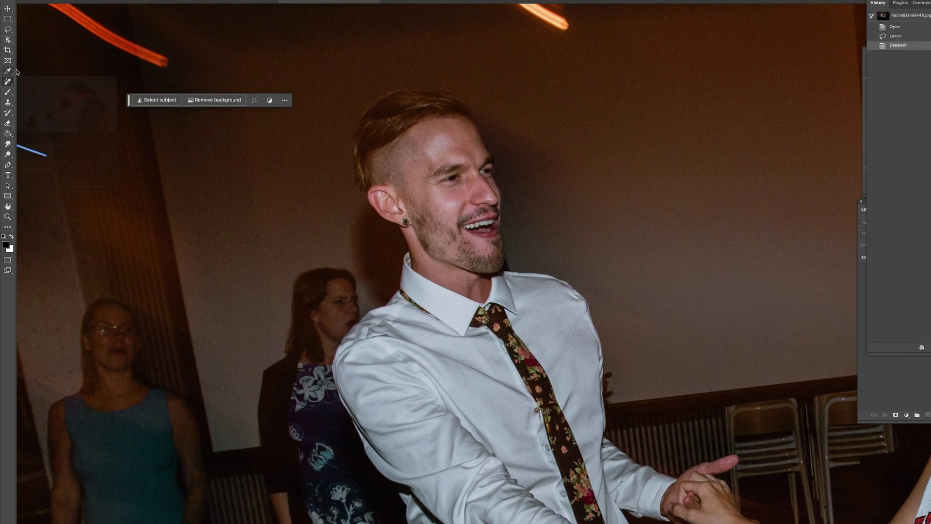
Brush out the forehead and face blemishes, then compare against the original in History
left_click_drag(439, 148, 462, 161)
left_click(446, 207)
left_click_drag(489, 198, 503, 212)
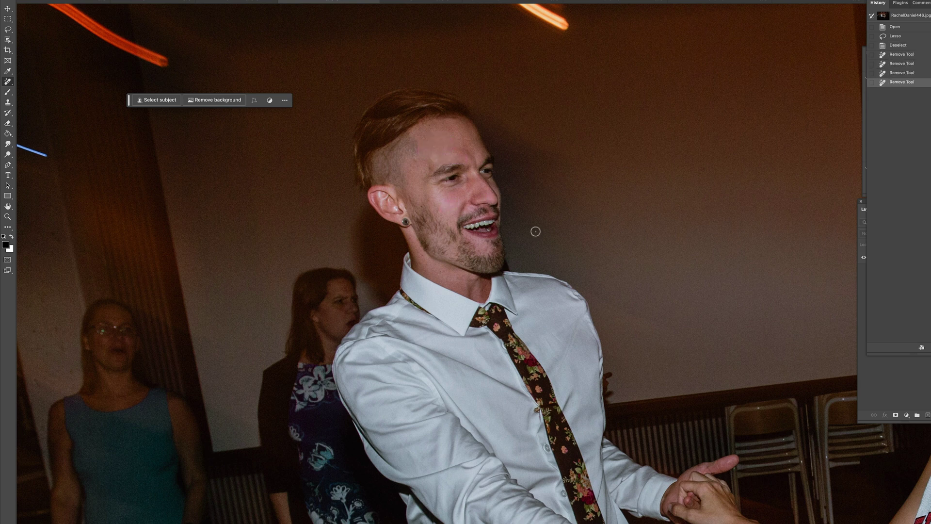
key("ctrl+0")
left_click(922, 26)
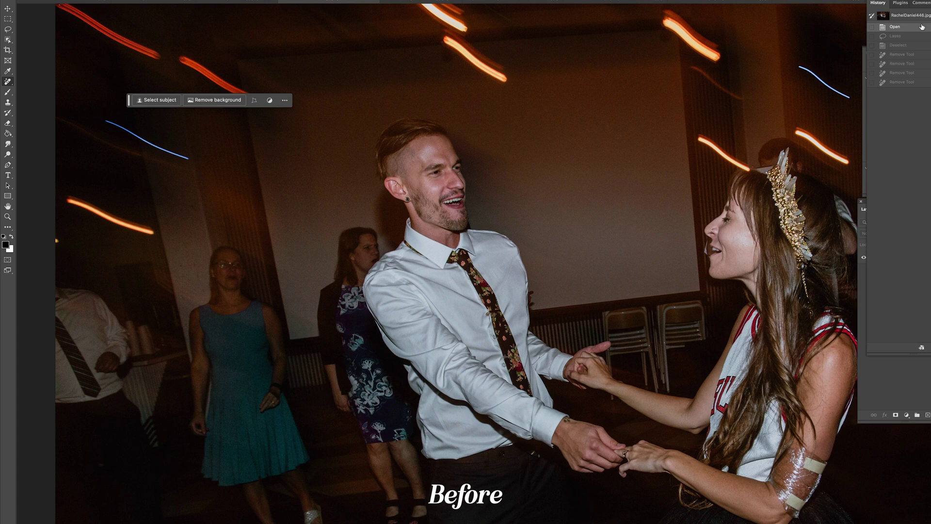
left_click(915, 82)
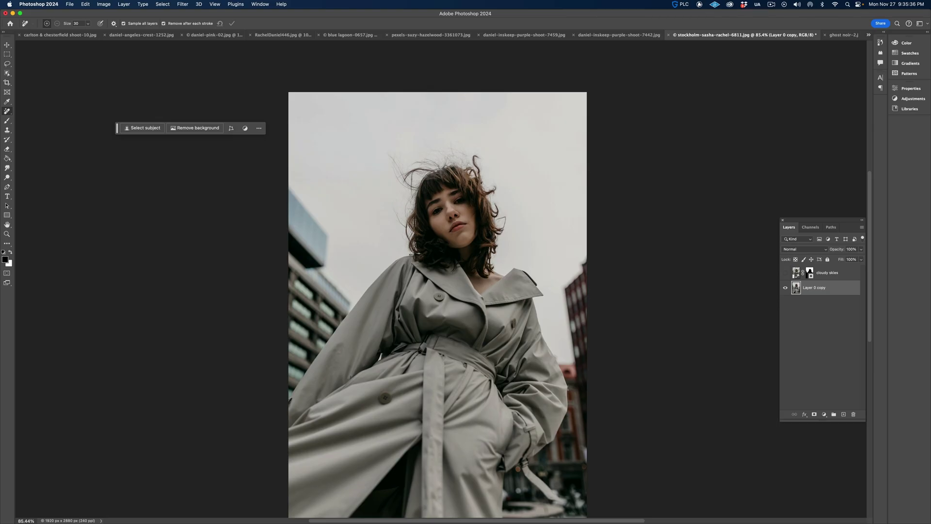
Select the sky and Generative Fill it with 'cloudy skies', choosing the third variation
left_click(163, 6)
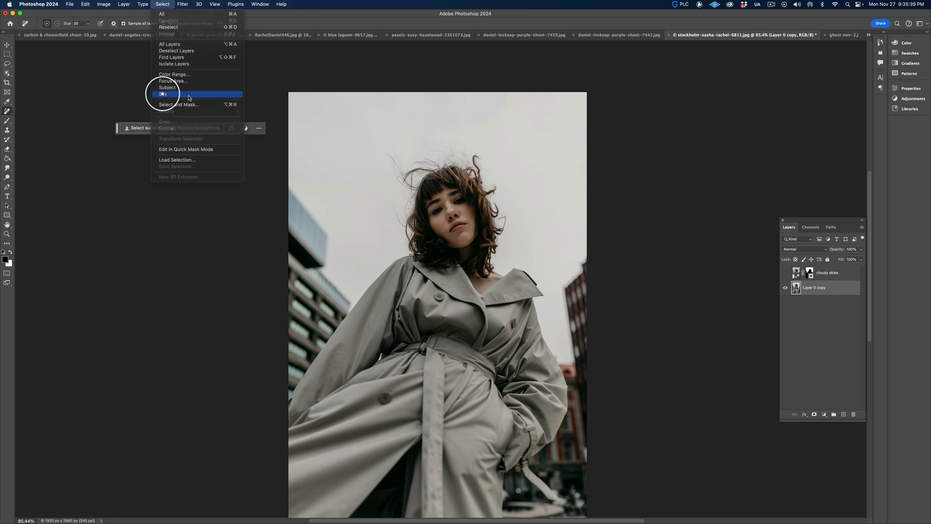
left_click(161, 91)
left_click(143, 127)
type("cloudy skies")
key("Return")
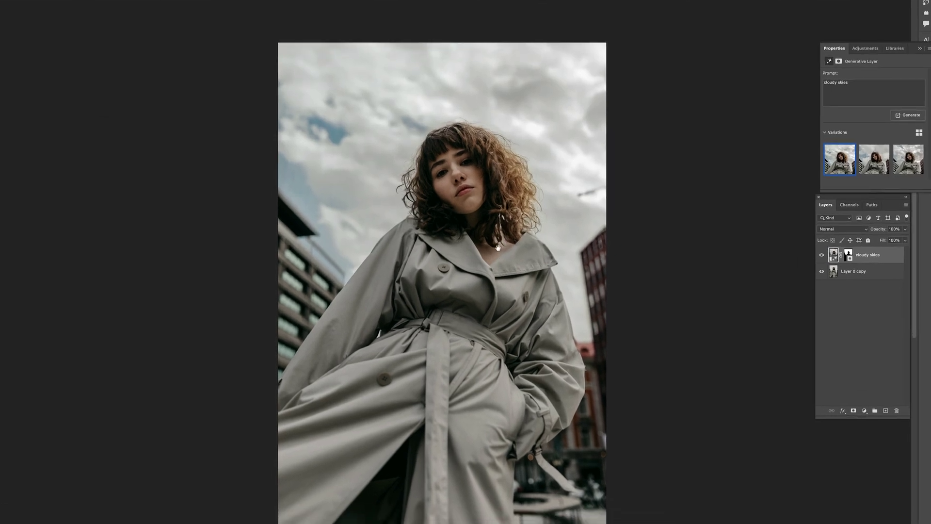
left_click(871, 168)
left_click(898, 164)
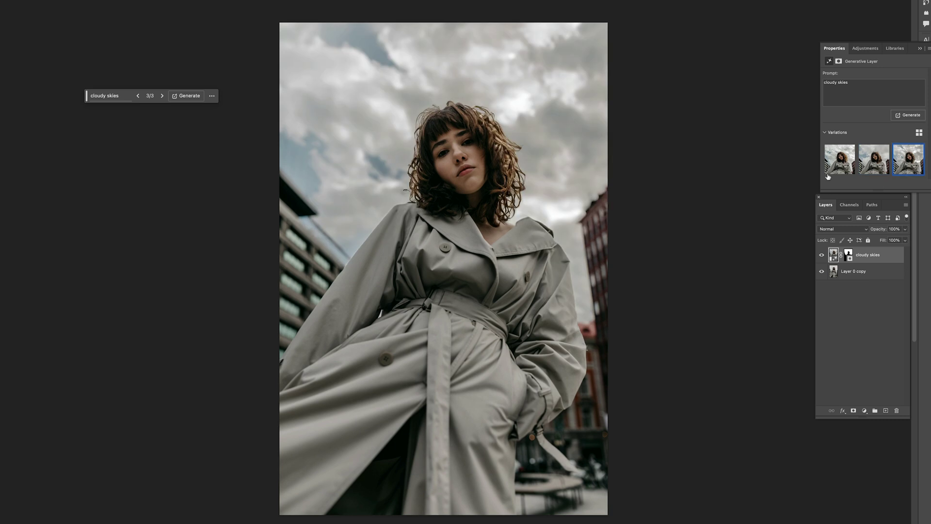
Mask the generated sky away from the woman's head, checking against the original photo
left_click(822, 272)
mouse_move(421, 217)
left_mouse_down()
mouse_move(442, 114)
mouse_move(500, 170)
mouse_move(566, 293)
mouse_move(422, 194)
mouse_move(360, 264)
left_mouse_up()
left_click(822, 271)
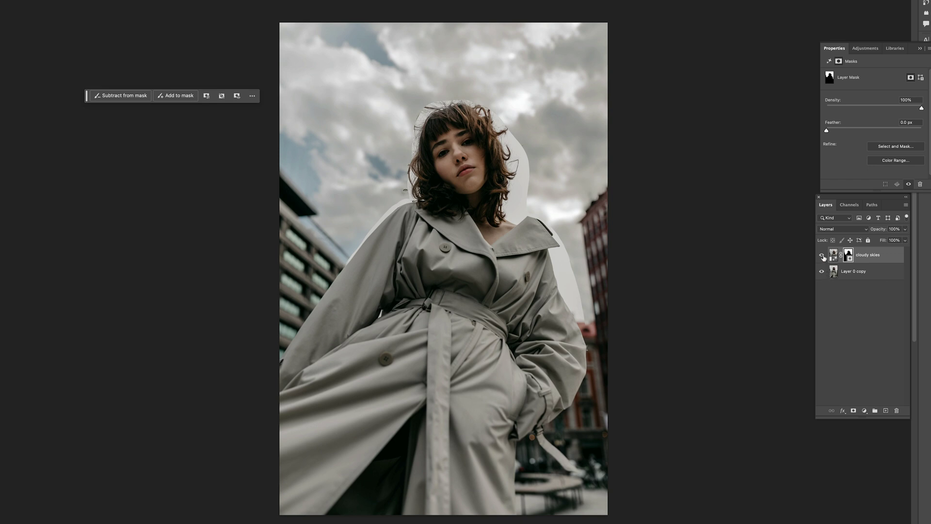
left_click(822, 271)
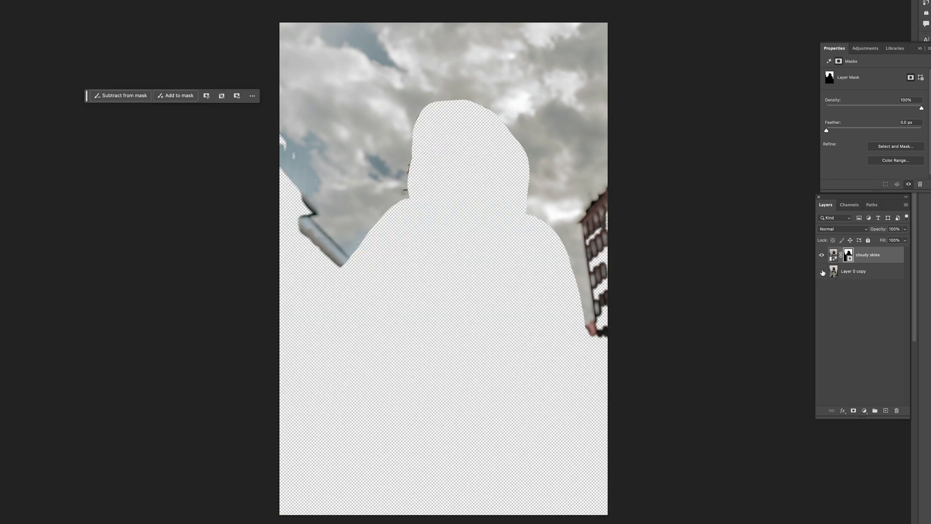
left_click(342, 265)
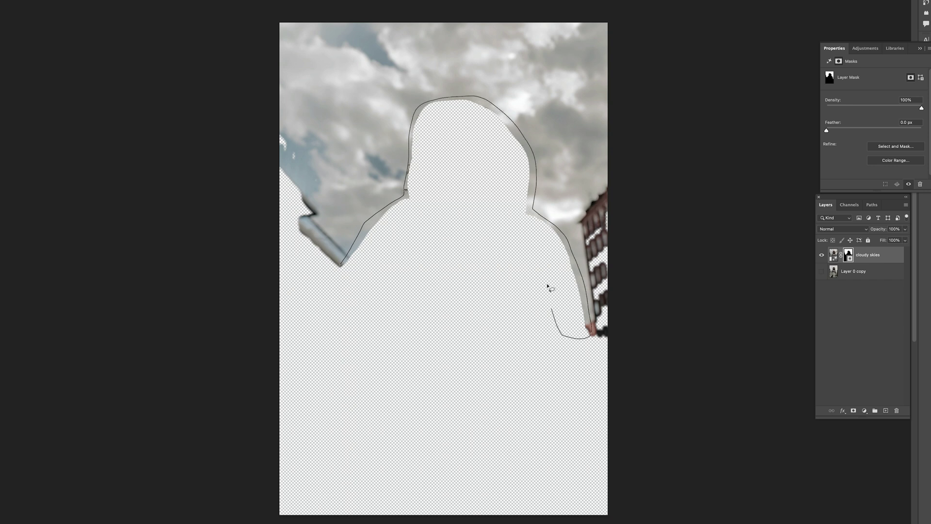
Generative Fill the empty sky gaps, including the area near the right spire
left_click_drag(396, 245, 342, 266)
left_click(127, 96)
left_click(245, 96)
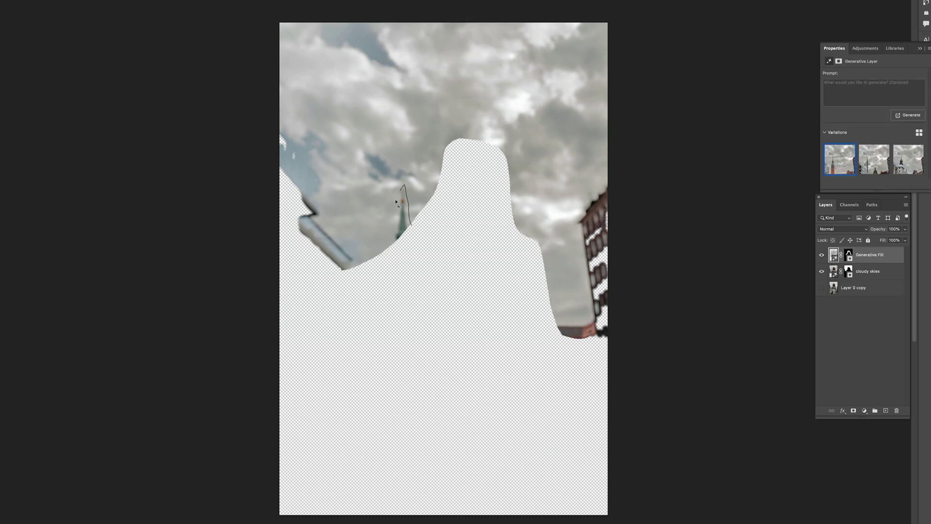
left_click(259, 96)
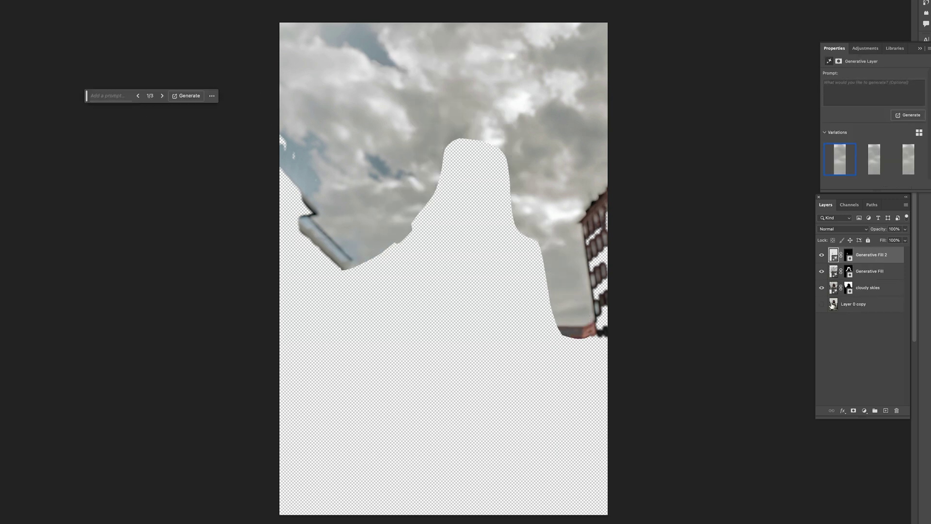
left_click_drag(504, 165, 502, 169)
left_click(127, 96)
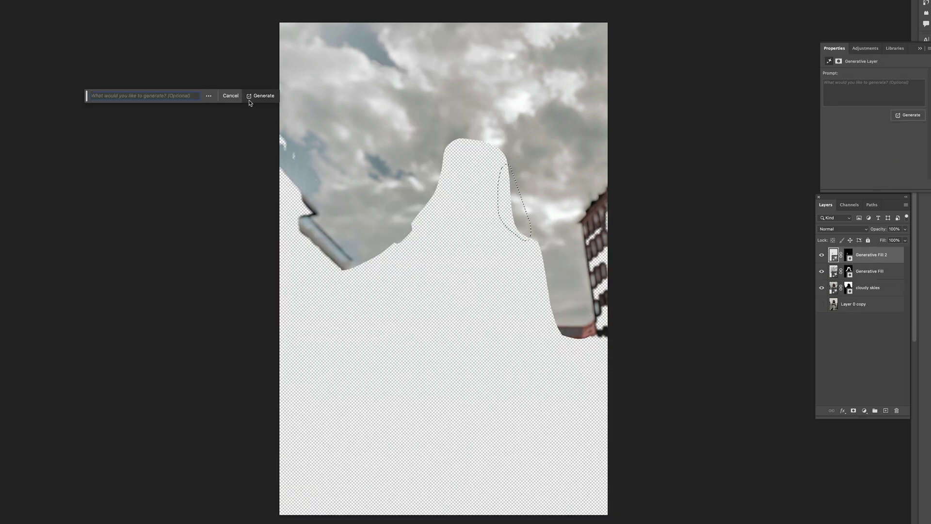
left_click(259, 96)
Mask a copy of the woman with Select Subject and move it to the top of the stack
left_click(821, 321)
left_click(822, 321)
left_click(822, 322)
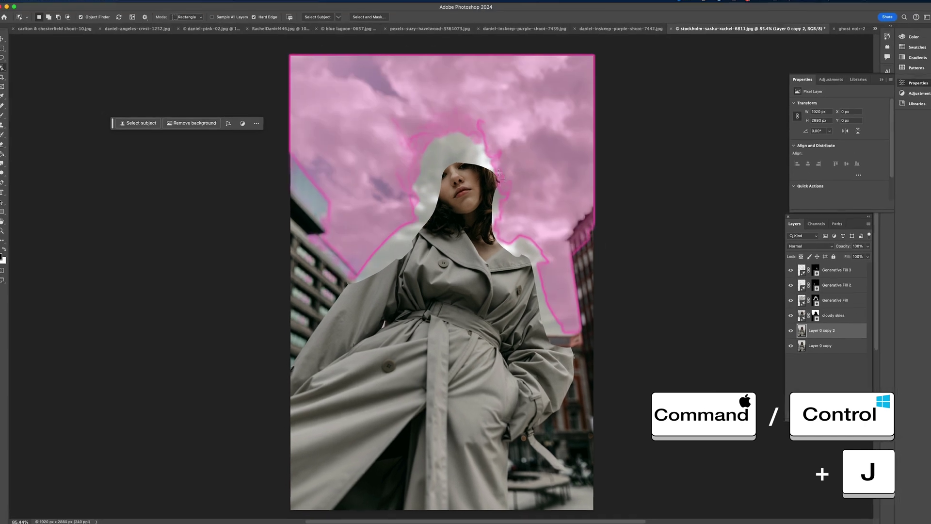
left_click(320, 23)
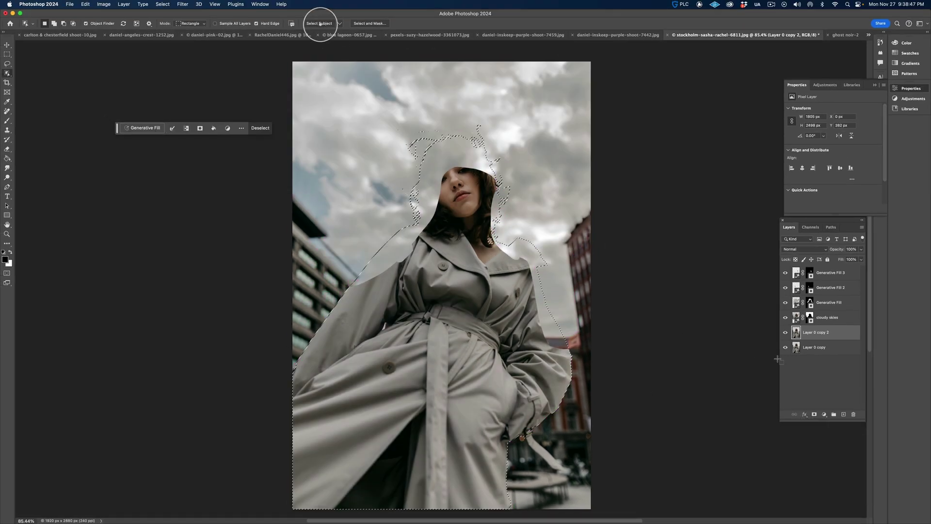
left_click(815, 415)
key("v")
left_click_drag(850, 329, 853, 272)
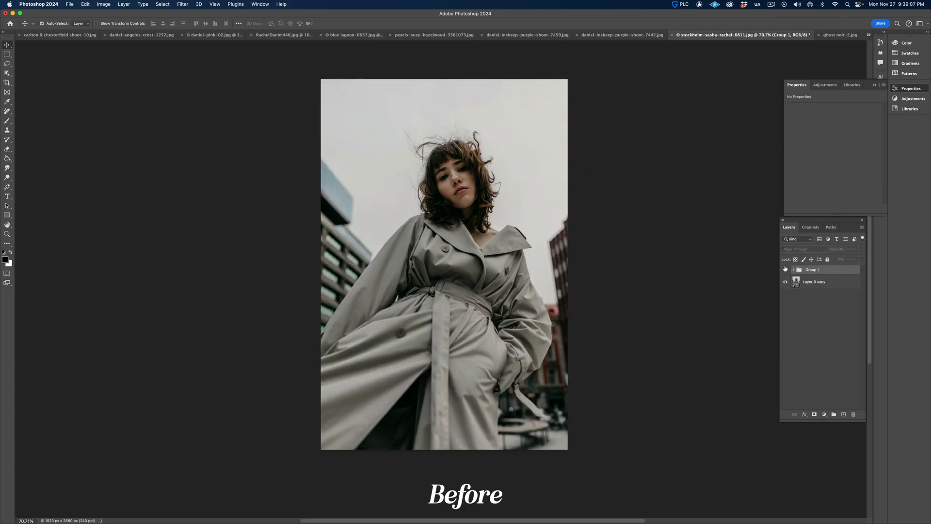
Toggle Group 1's visibility to compare the cloudy-sky edit against the original plain sky
left_click(785, 269)
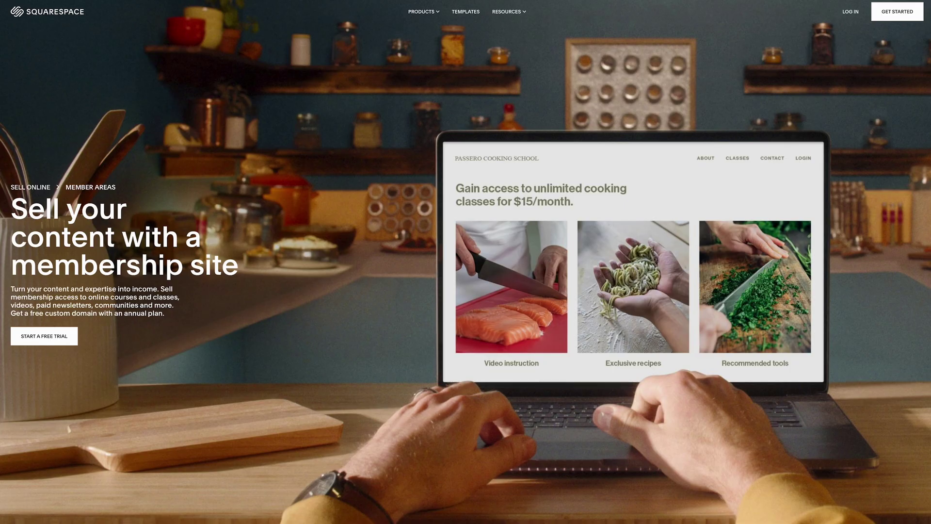
Scroll the Member Areas page, then filter templates to Portfolio type and the Photography topic
scroll(465, 262, "down", 10)
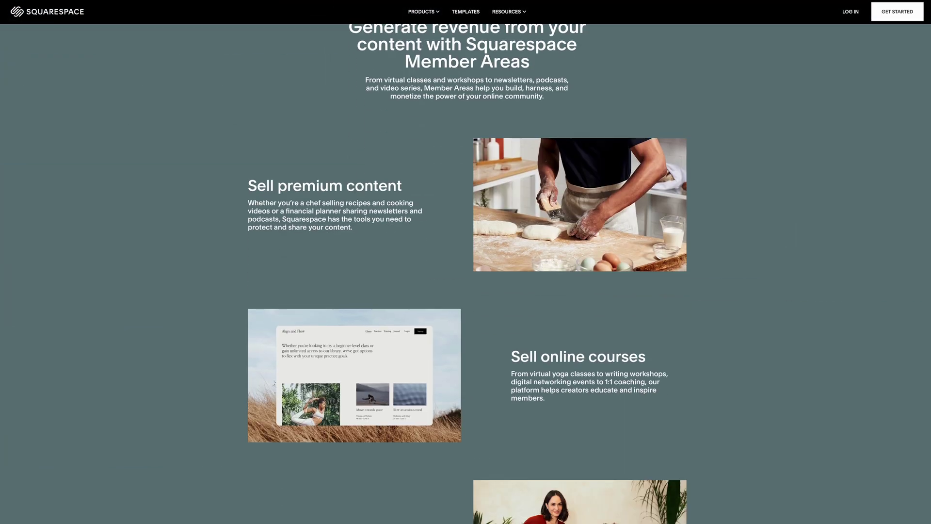
scroll(466, 262, "down", 9)
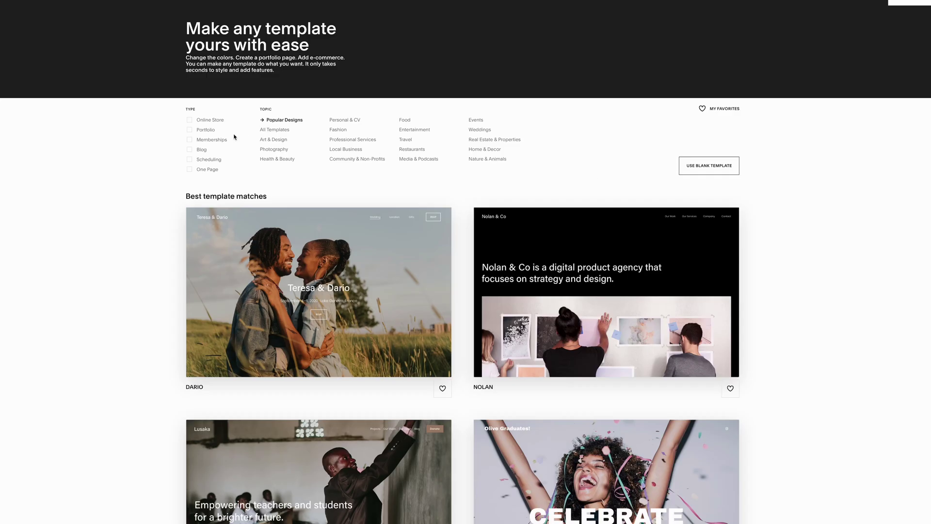
left_click(196, 132)
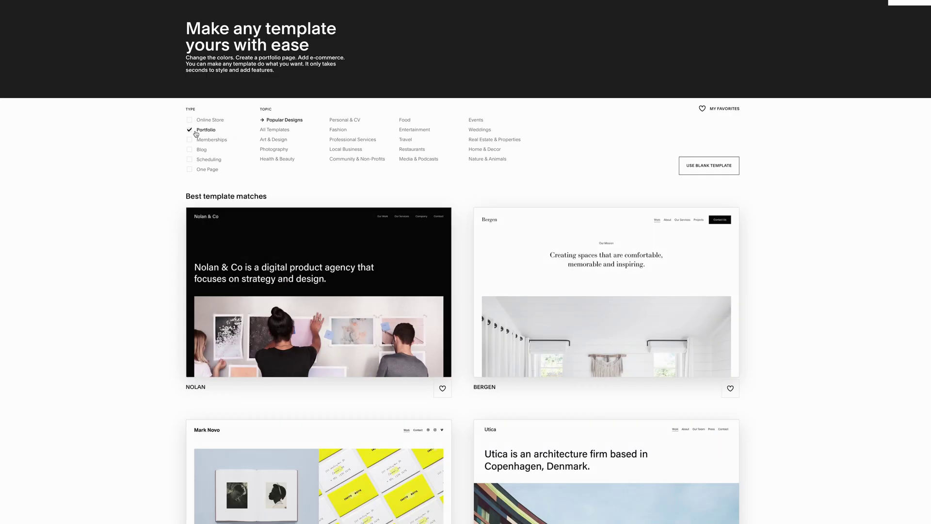
left_click(268, 149)
Browse the Scheduling page and the Strip Trivia podcast example site with its submission form
scroll(844, 74, "down", 5)
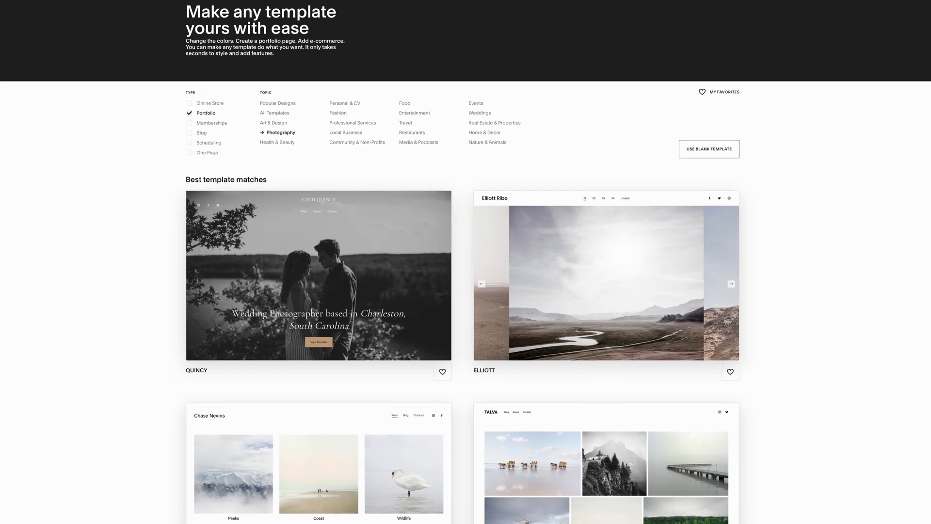
scroll(466, 262, "down", 5)
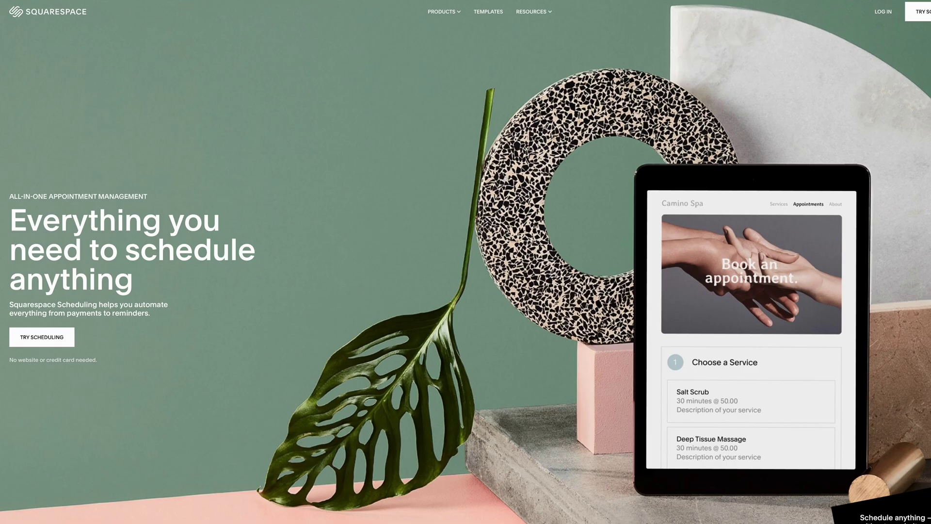
scroll(466, 262, "down", 10)
scroll(466, 262, "down", 2)
scroll(465, 262, "down", 4)
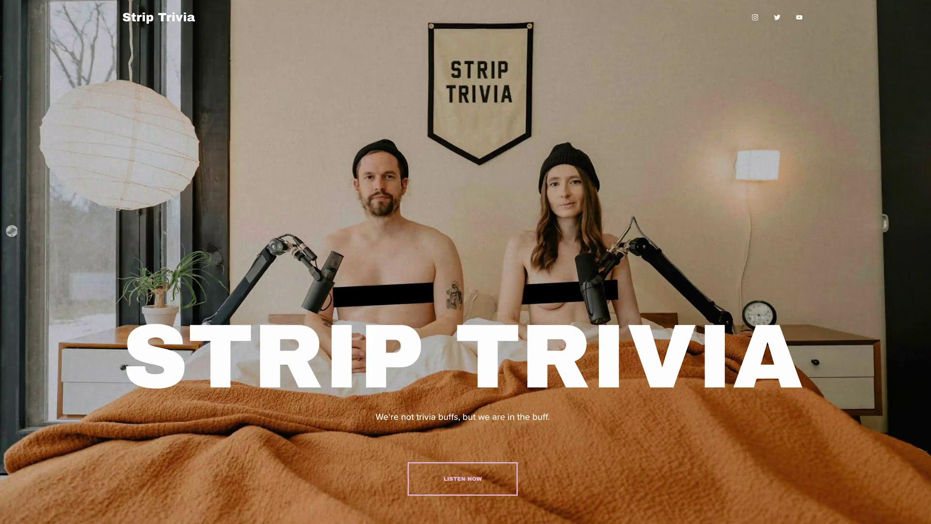
scroll(465, 262, "down", 20)
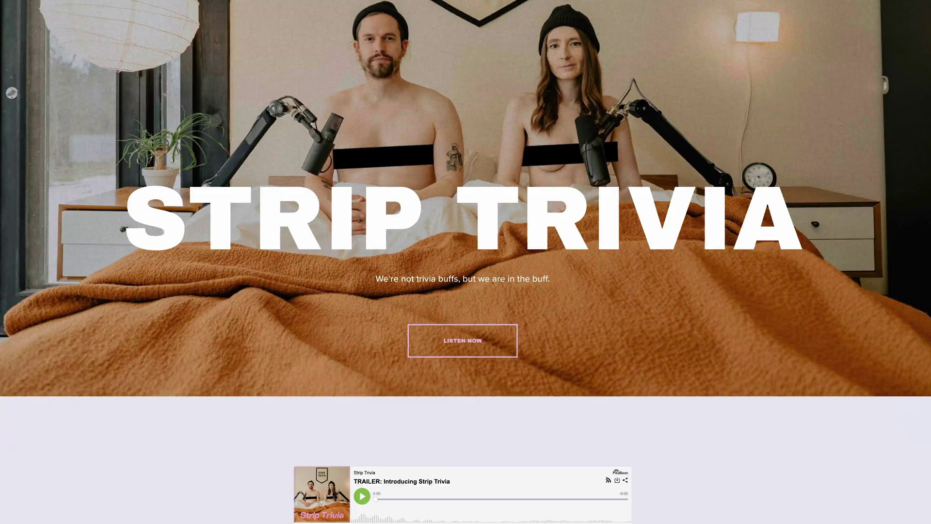
scroll(466, 262, "down", 4)
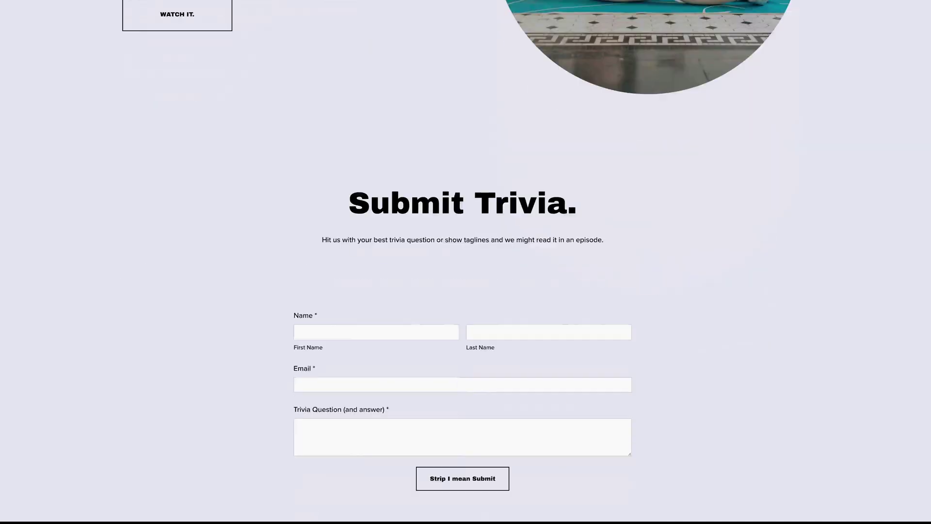